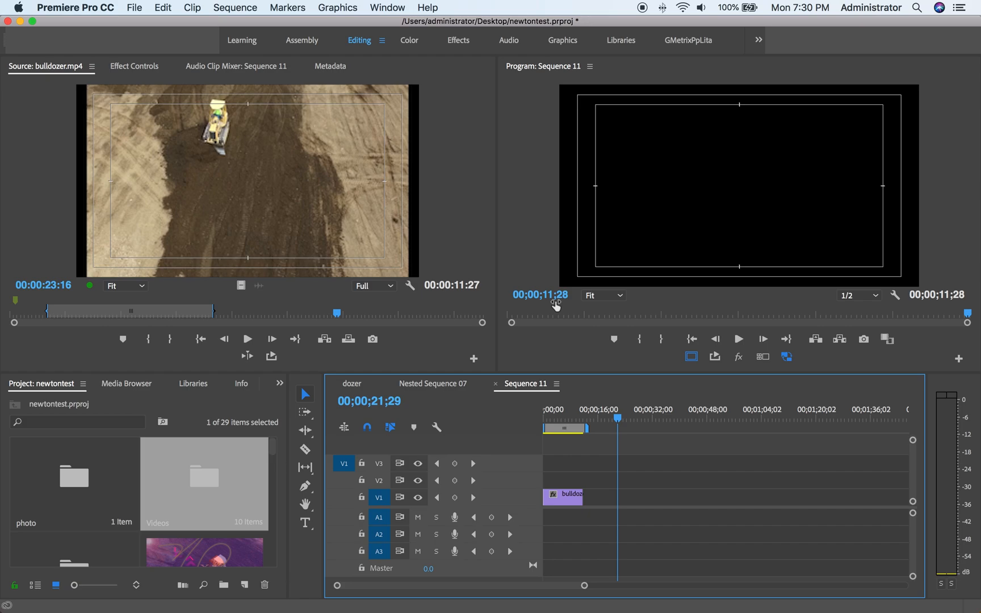
Step: Create a new legacy title named Thirds1 with the default video settings
left_click(135, 7)
mouse_move(151, 25)
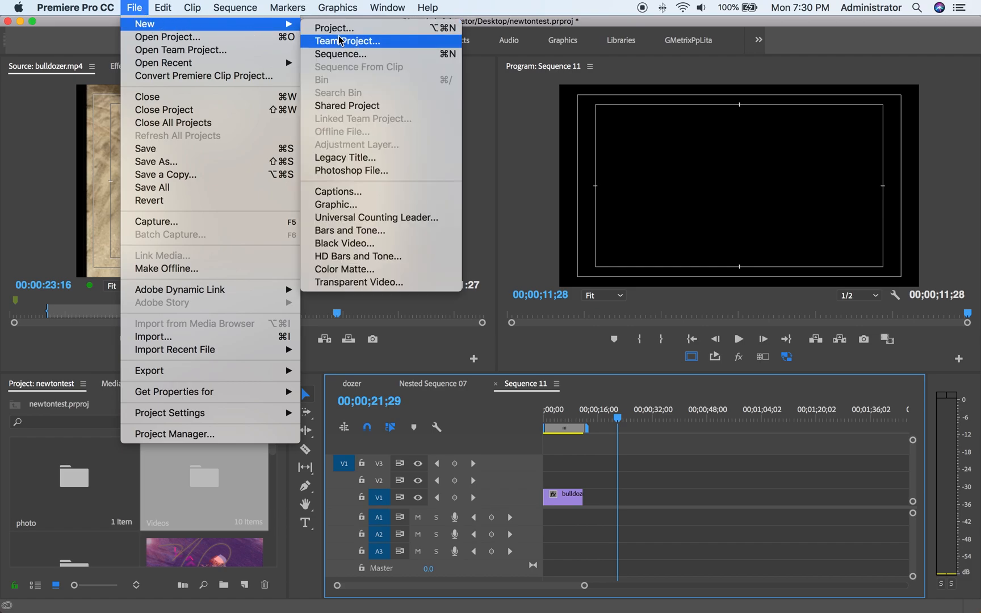
left_click(359, 161)
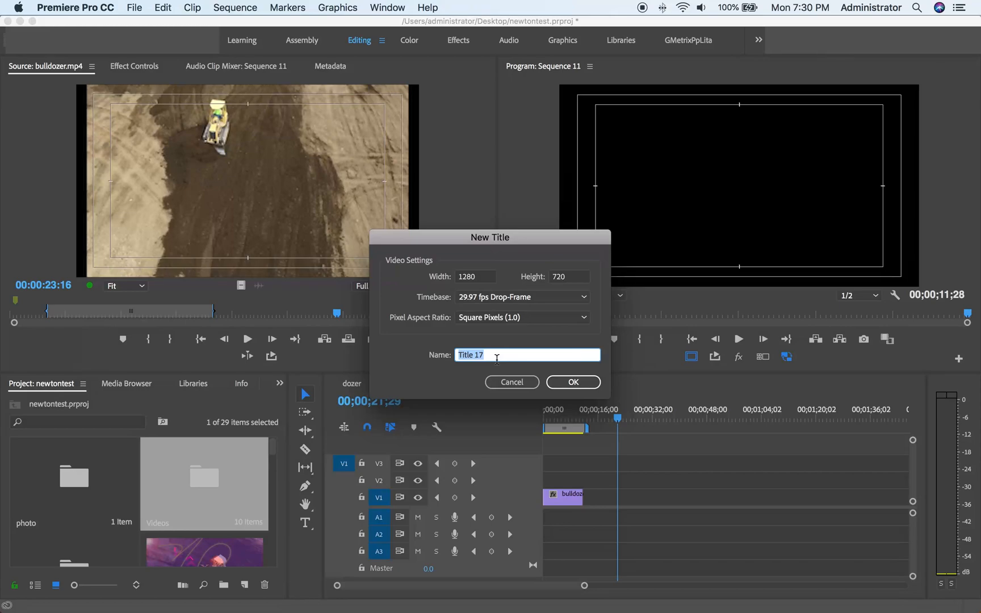
type("Thirds1")
left_click(574, 382)
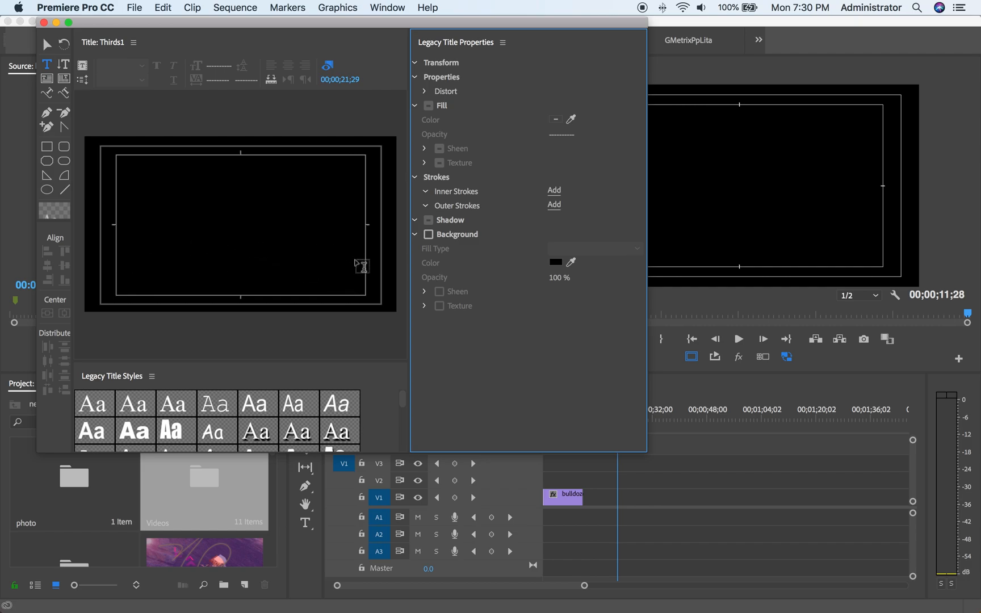
Step: Draw a rectangle about 985 by 99 along the bottom of the title-safe area and fill it with colour 4E4747
left_click(49, 151)
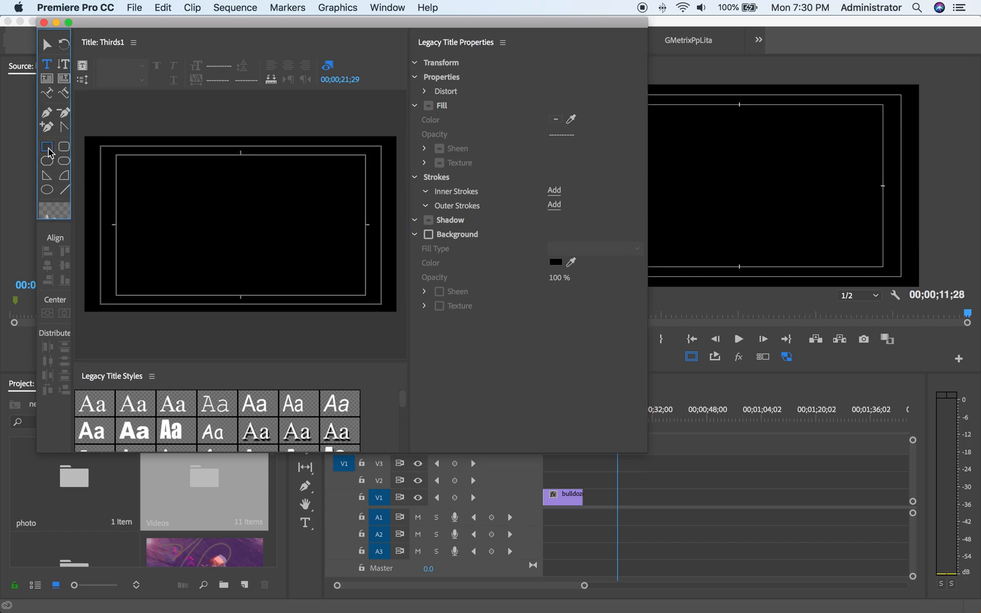
mouse_move(119, 266)
left_mouse_down()
mouse_move(345, 280)
mouse_move(360, 293)
left_mouse_up()
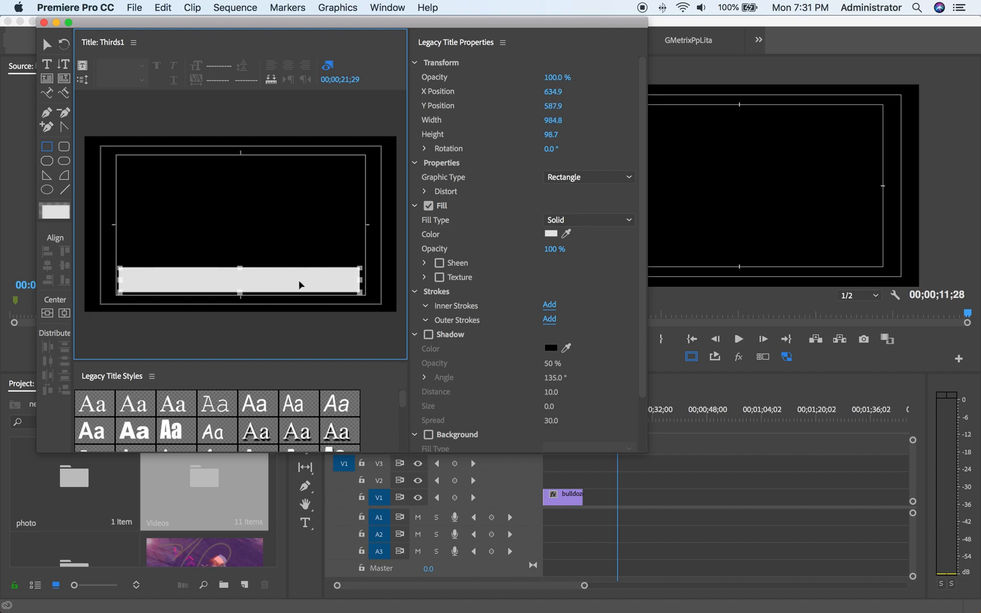
left_click(551, 234)
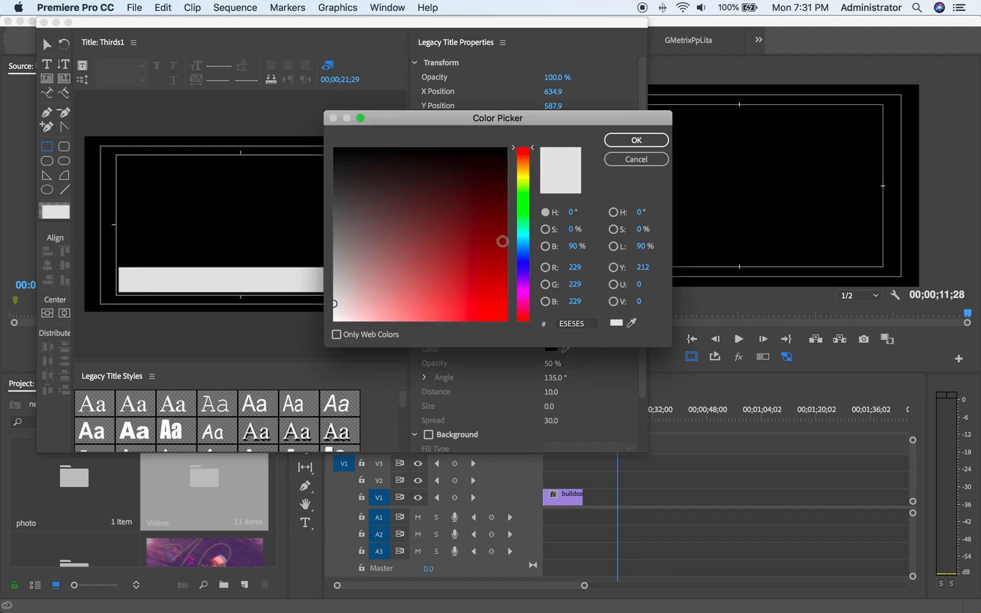
left_click(348, 201)
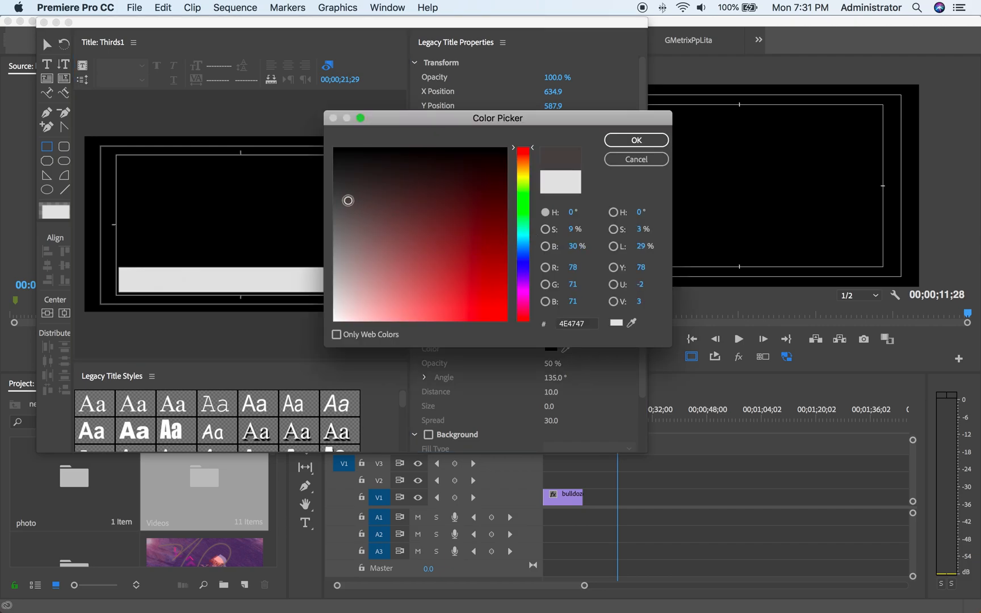
left_click(621, 140)
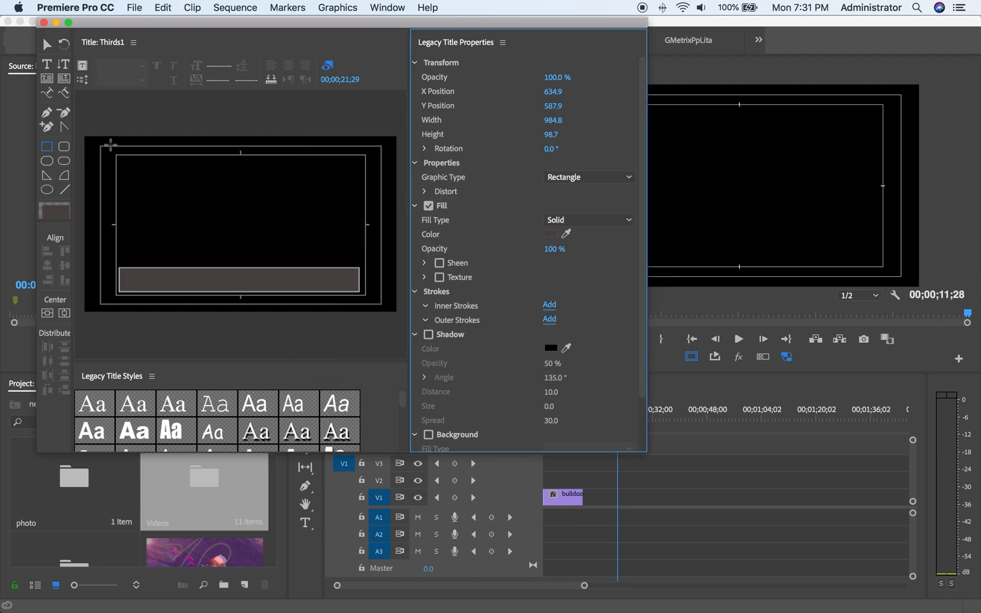
Step: Draw a clipped corner rectangle about 893 by 93 above the dark bar and fill it with blue 74B3D2
left_click(47, 162)
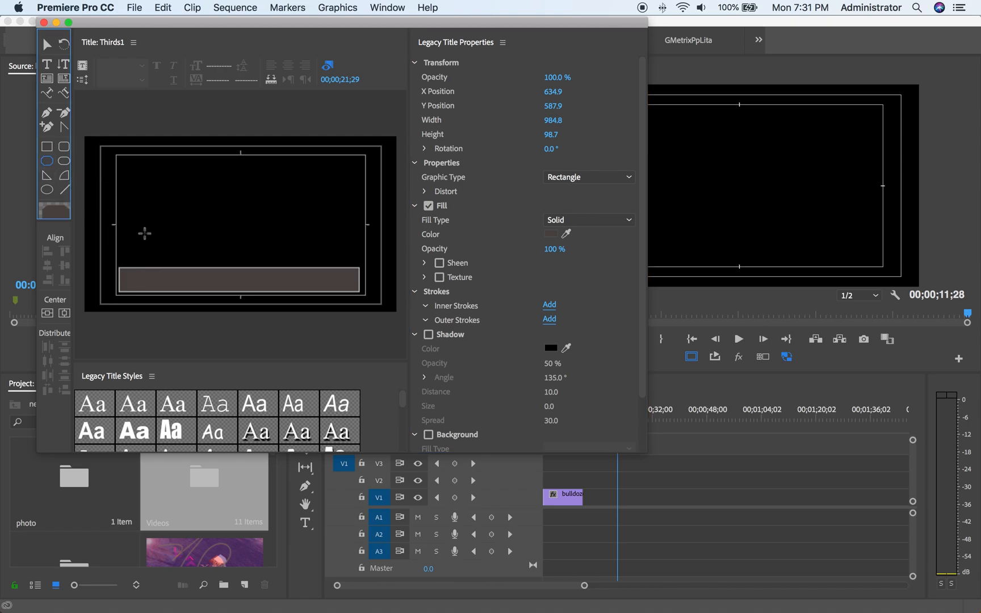
left_click_drag(129, 232, 347, 256)
left_click(550, 248)
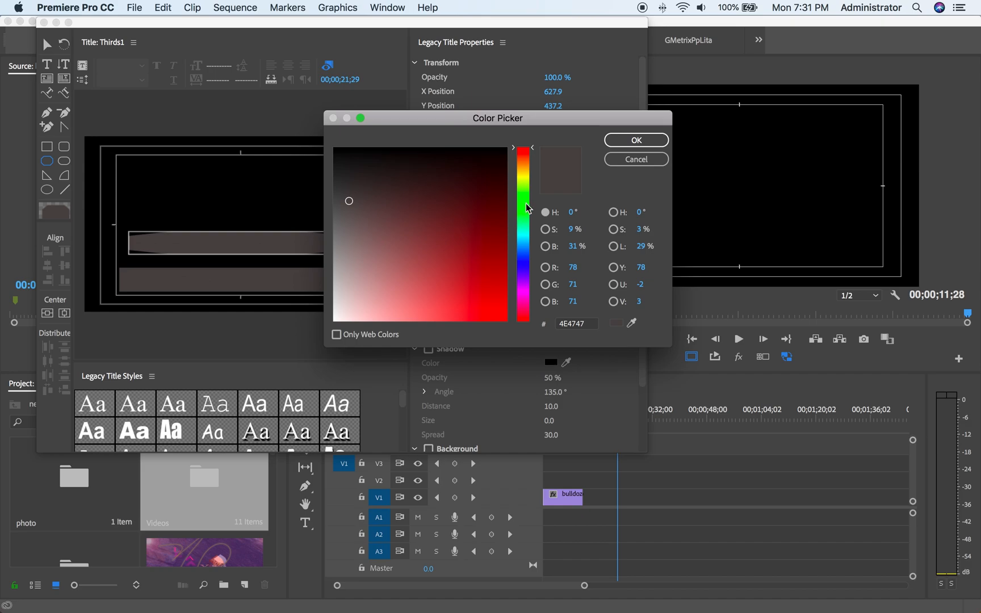
left_click_drag(534, 155, 532, 244)
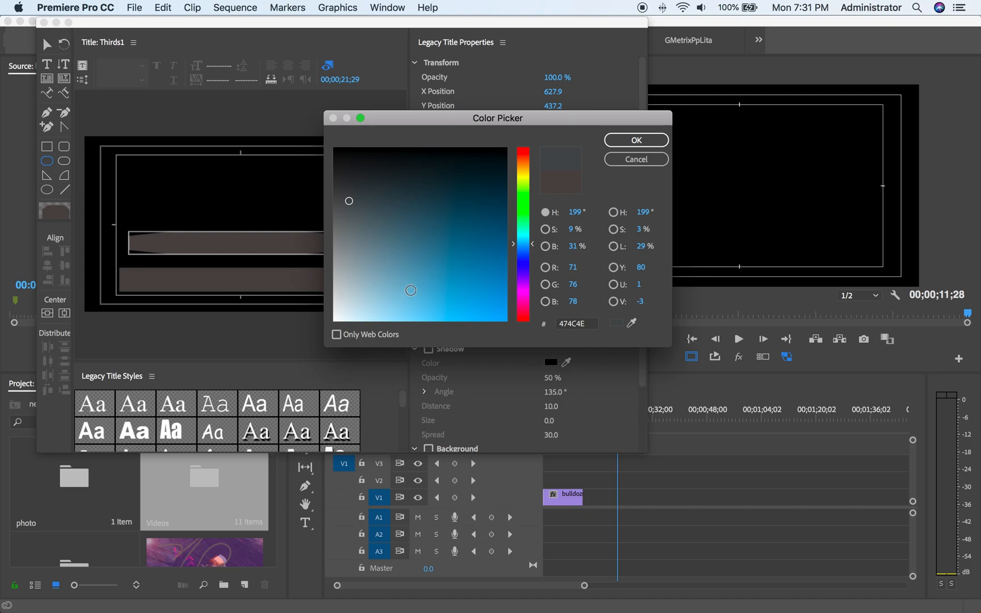
left_click(411, 290)
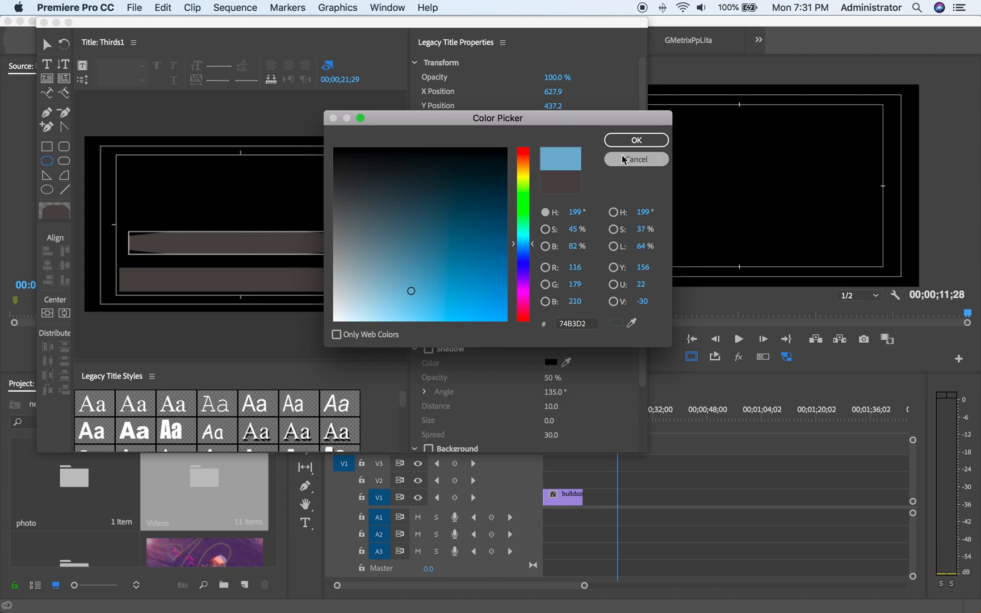
left_click(629, 142)
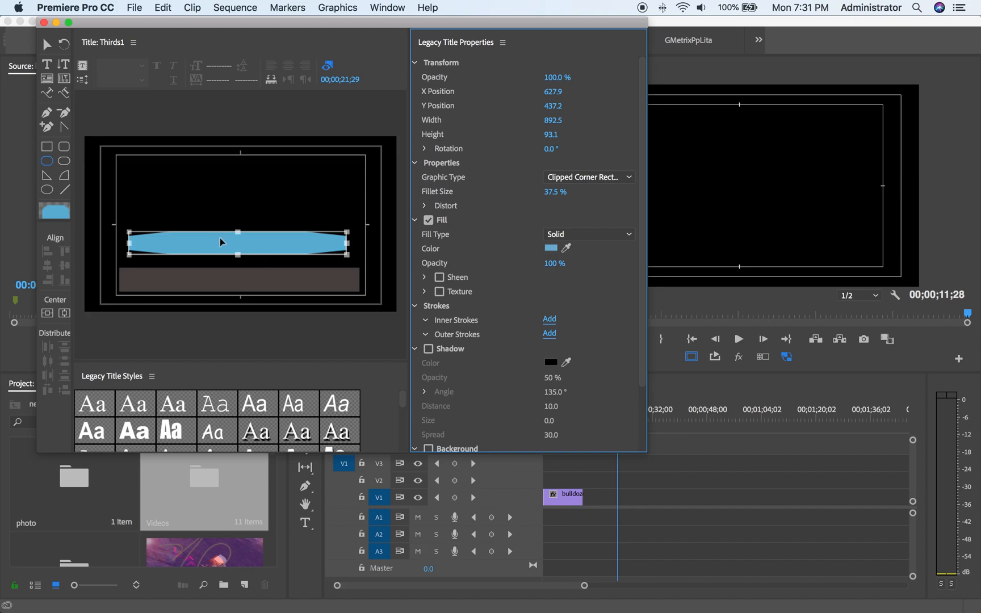
Step: Move the blue clipped rectangle onto the dark bar and set its opacity to 51%
left_click(47, 43)
left_click(196, 248)
left_click_drag(195, 253, 196, 289)
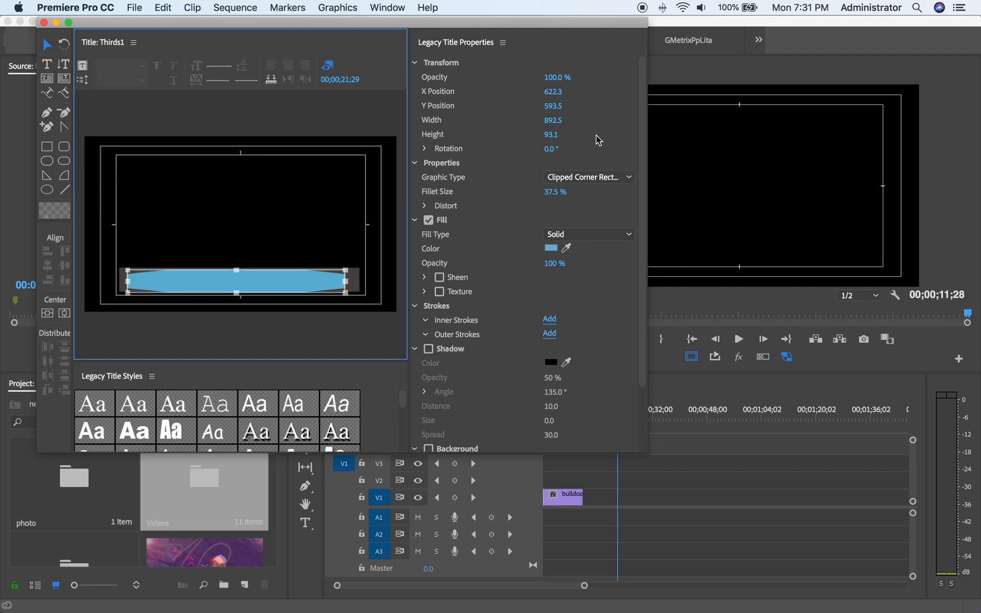
left_click(556, 77)
left_click_drag(555, 77, 529, 77)
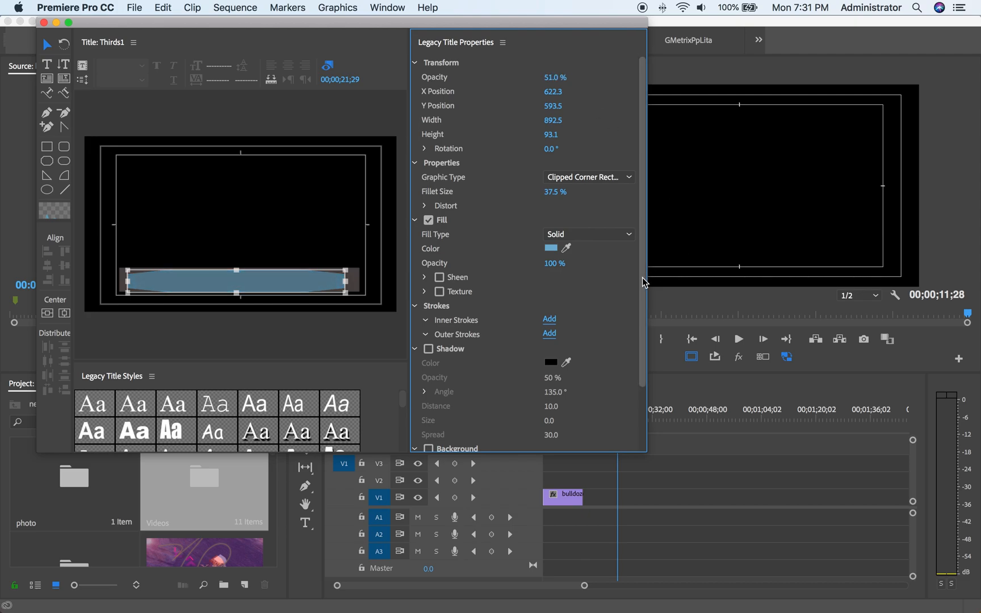
Step: Add an outer stroke to the blue clipped rectangle with the near-white colour FBF3F3
left_click_drag(647, 265, 645, 360)
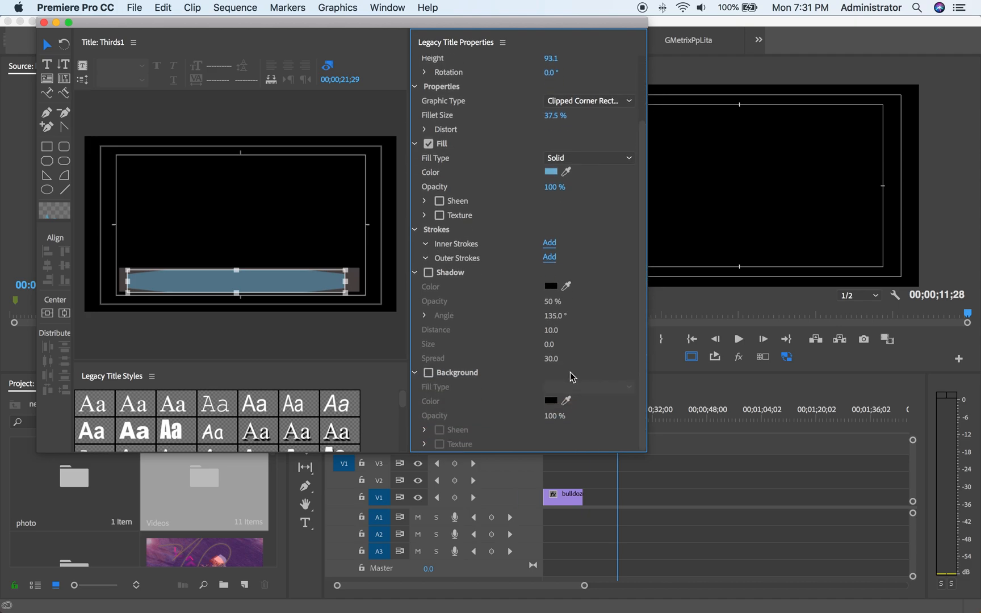
left_click(549, 257)
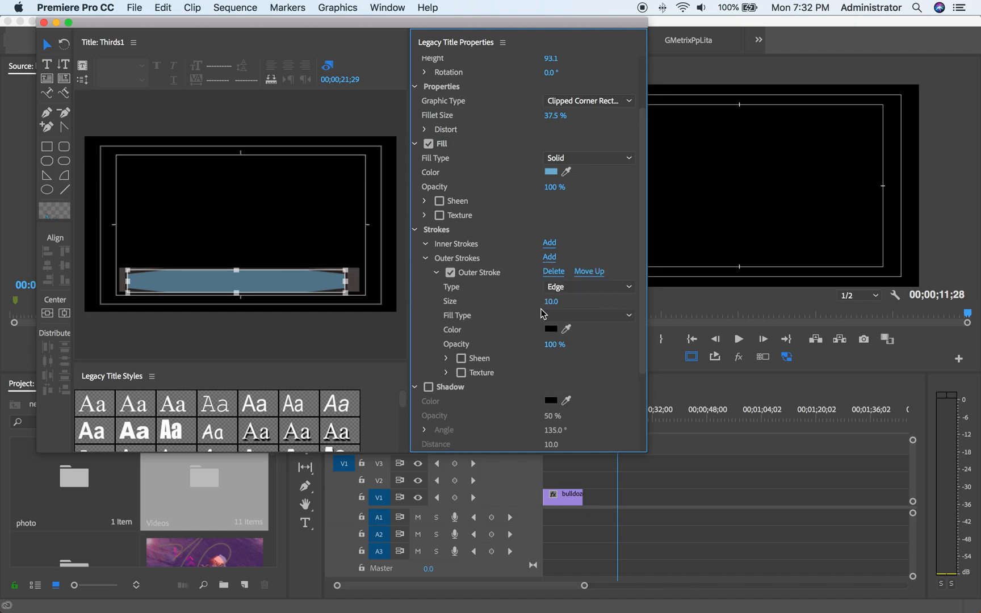
left_click(551, 331)
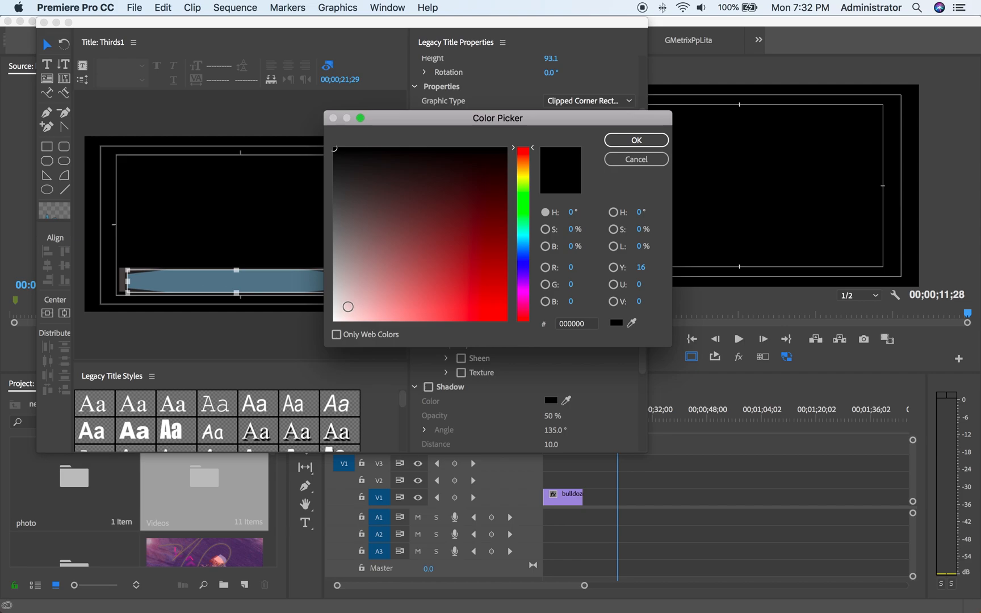
left_click(348, 306)
left_click_drag(348, 307, 342, 312)
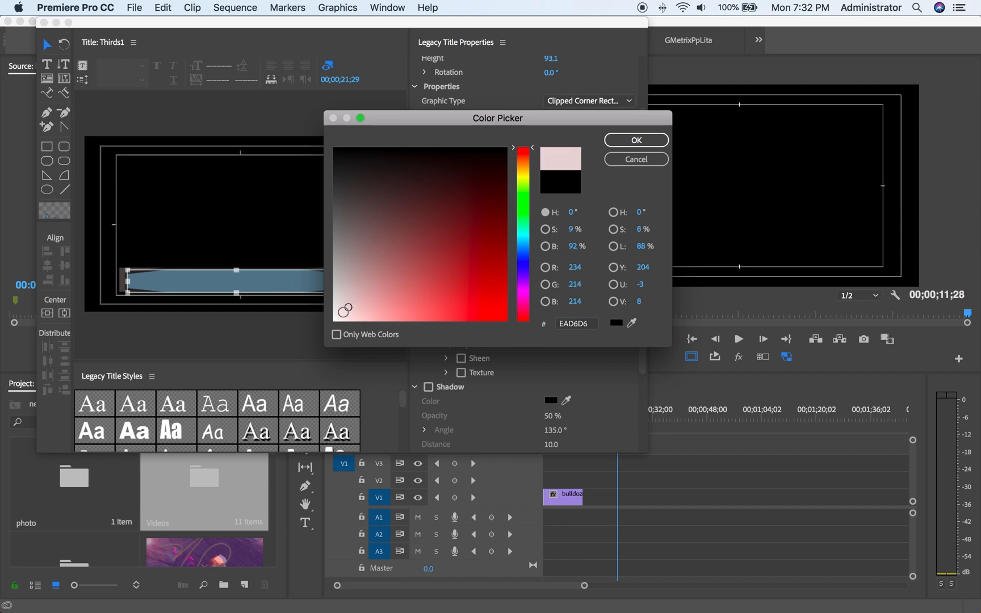
left_click(339, 319)
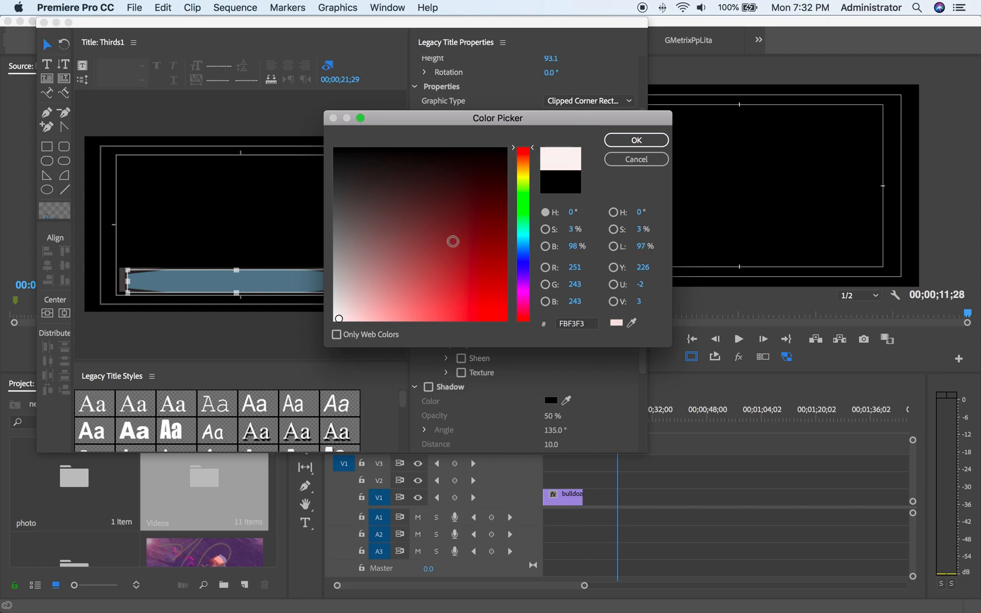
left_click(626, 146)
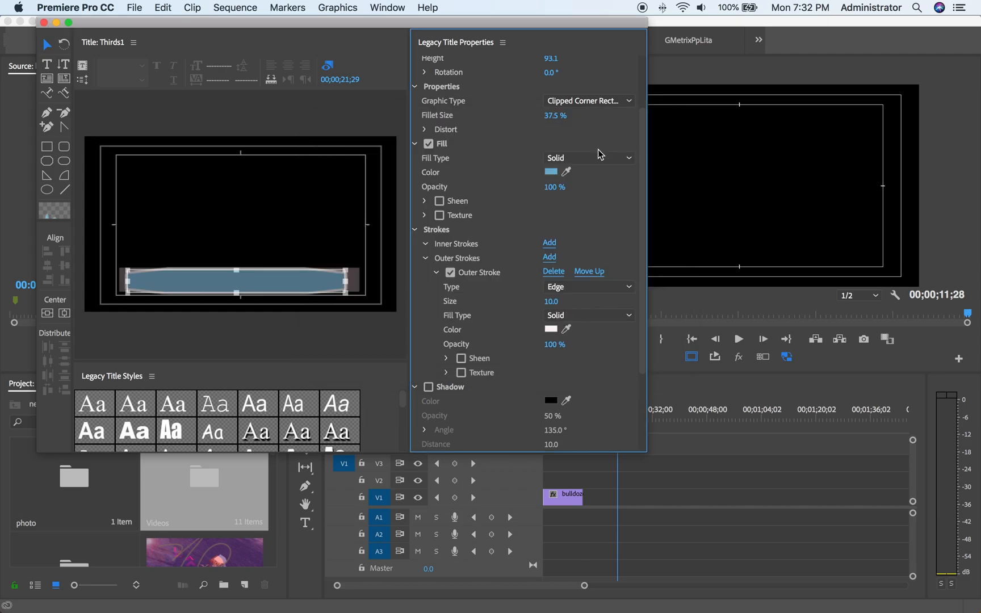
left_click(328, 223)
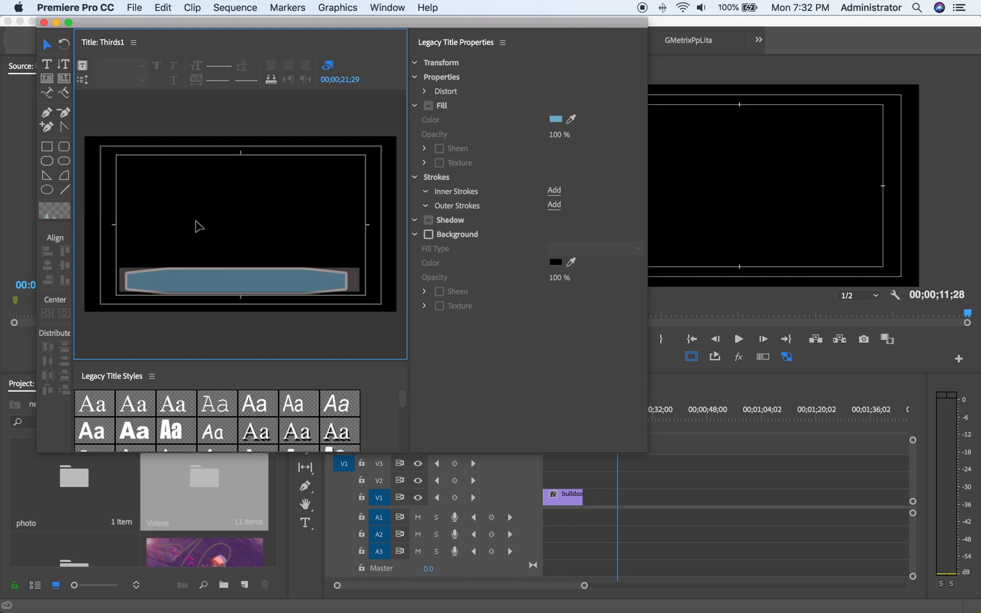
Step: Close the title editor and place Thirds1 from the Videos bin on track V1 at 00;00;21;29, extended to 00;00;36;28
left_click(263, 290)
left_click(43, 22)
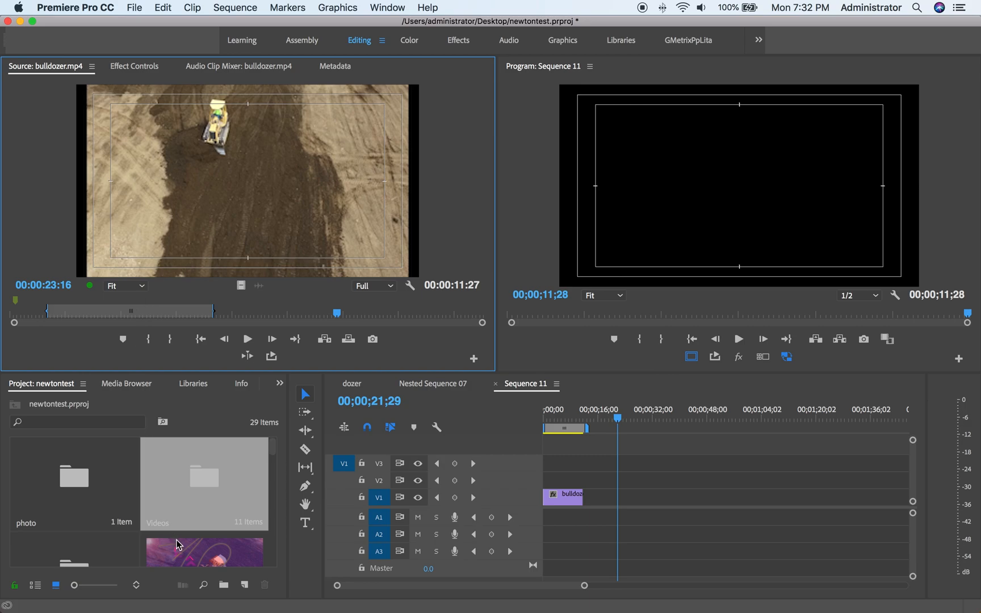
double_click(206, 491)
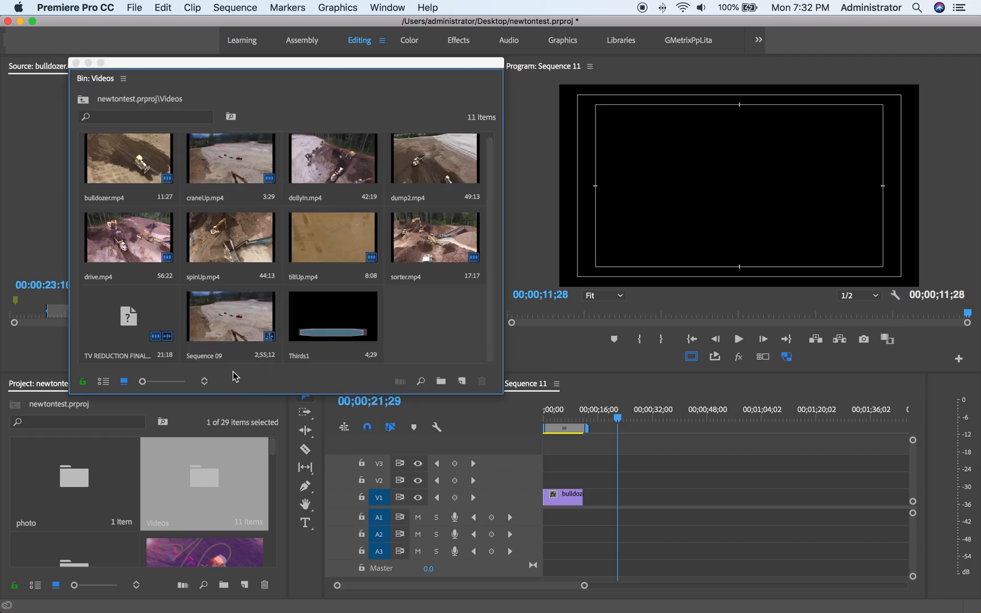
left_click(327, 320)
left_click_drag(477, 373, 663, 496)
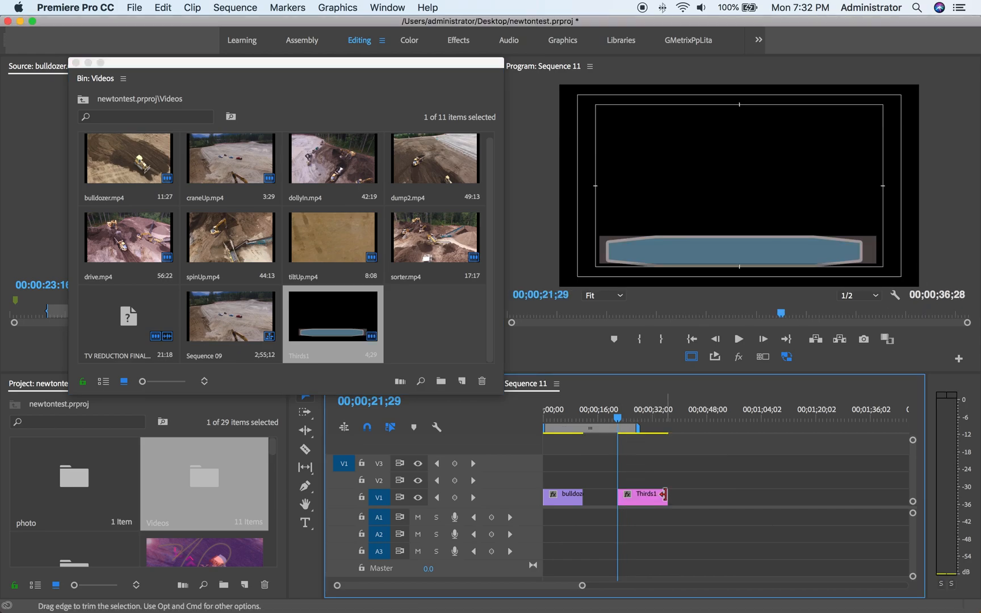
mouse_move(618, 419)
left_mouse_down()
mouse_move(659, 420)
mouse_move(623, 423)
left_mouse_up()
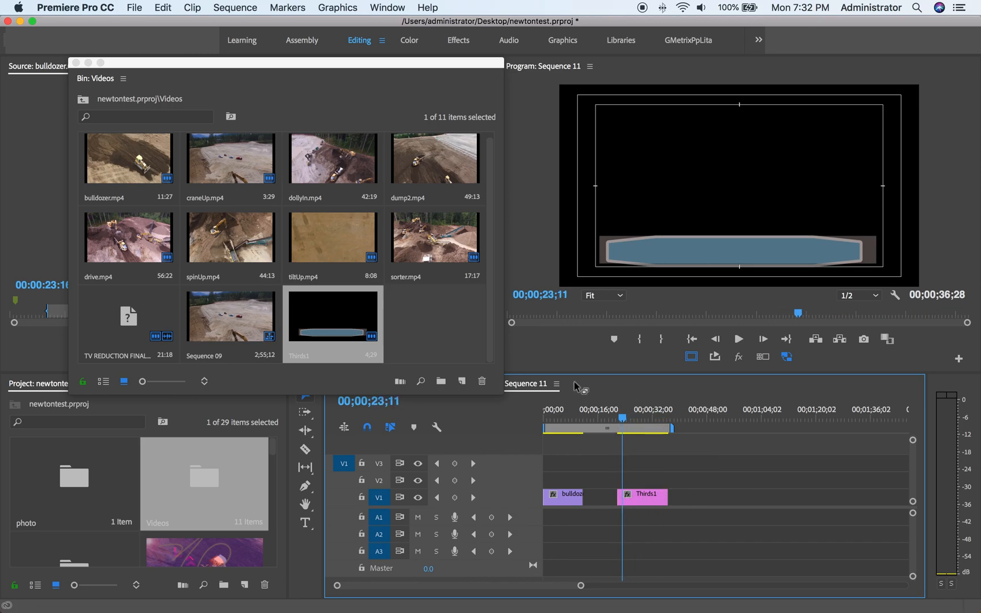
left_click(75, 62)
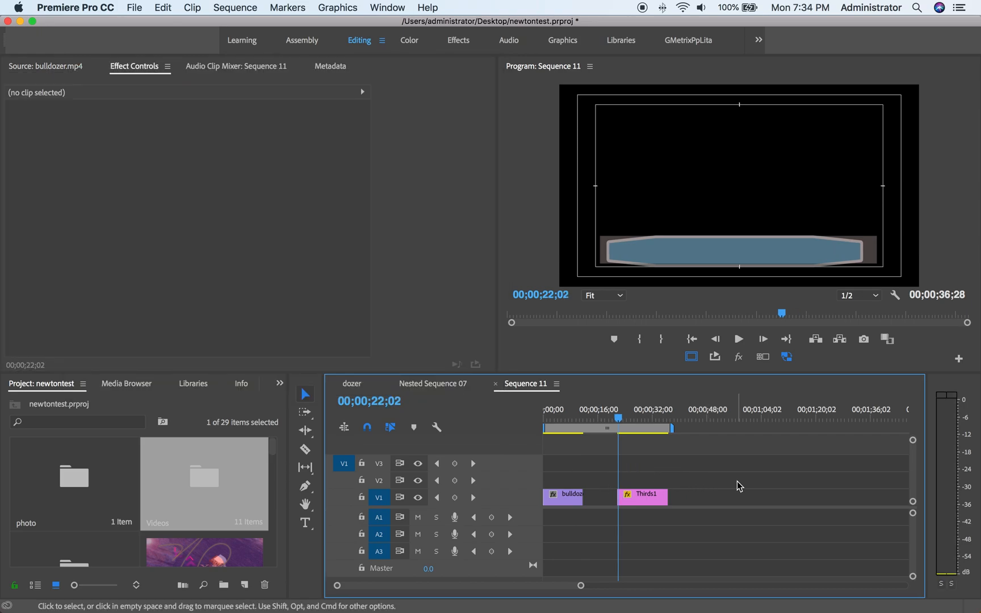
Step: Set the Thirds1 clip's horizontal position to -502 and enable Position animation with a keyframe at the clip's start, 00;00;21;29
left_click(651, 499)
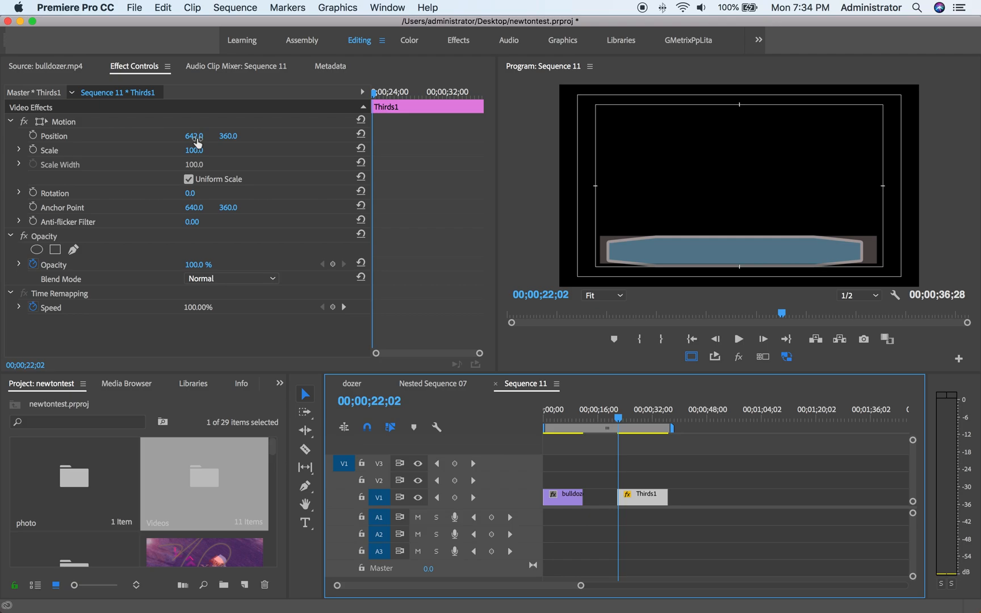
left_click_drag(194, 136, 1, 135)
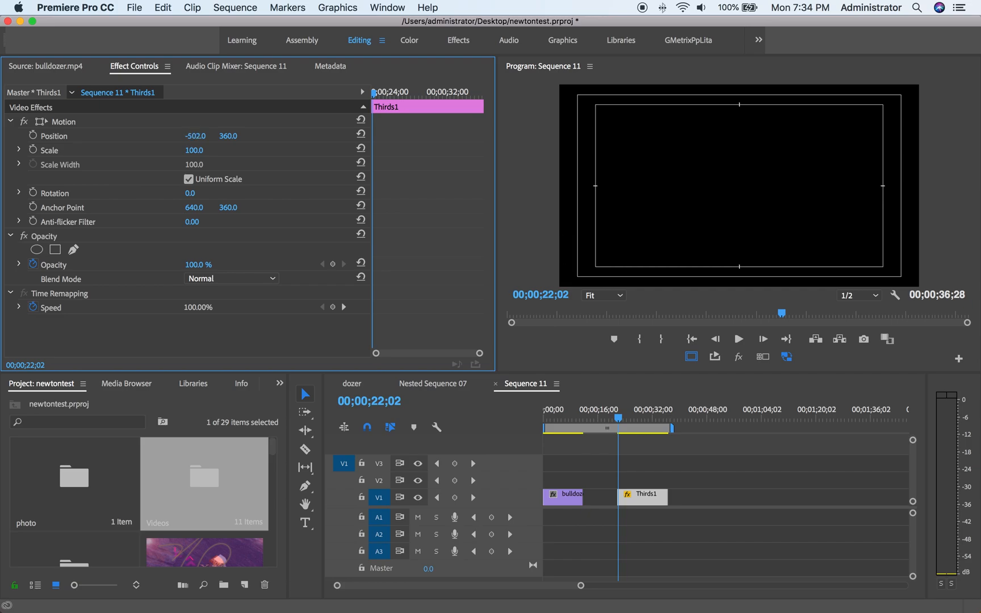
mouse_move(374, 92)
left_mouse_down()
mouse_move(393, 93)
mouse_move(367, 99)
left_mouse_up()
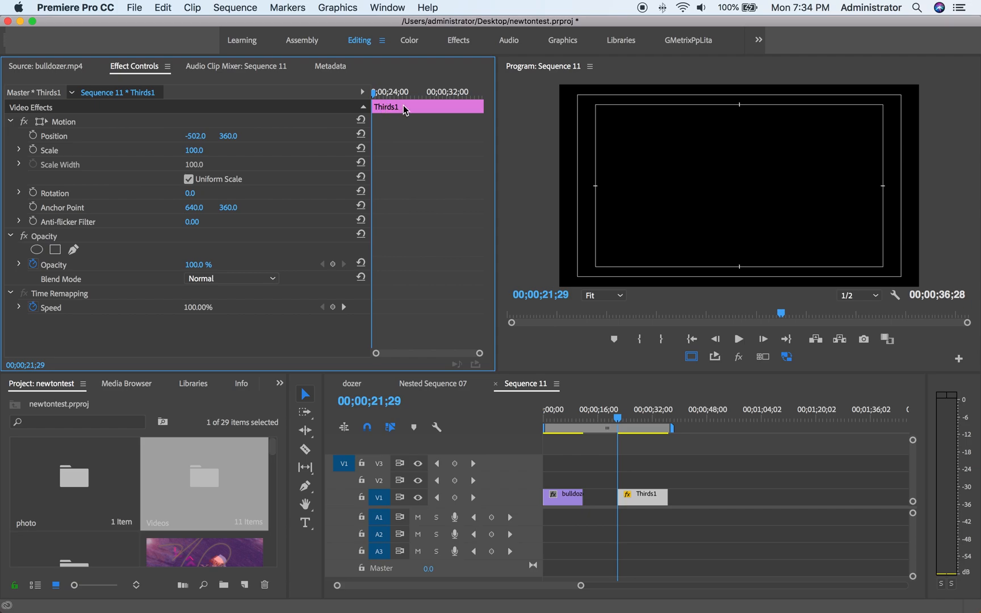
left_click_drag(374, 97, 392, 93)
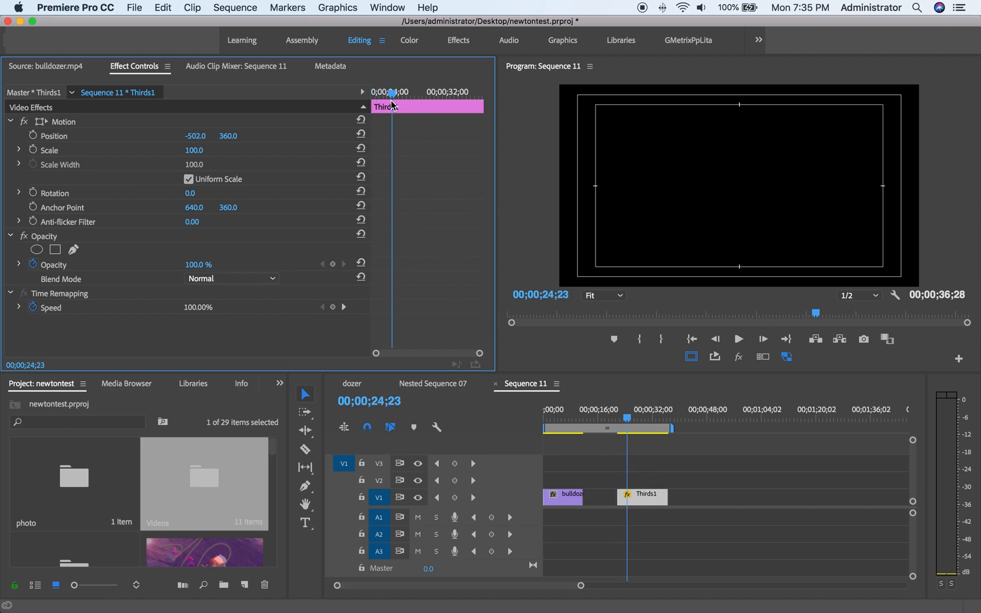
left_click_drag(392, 98, 372, 103)
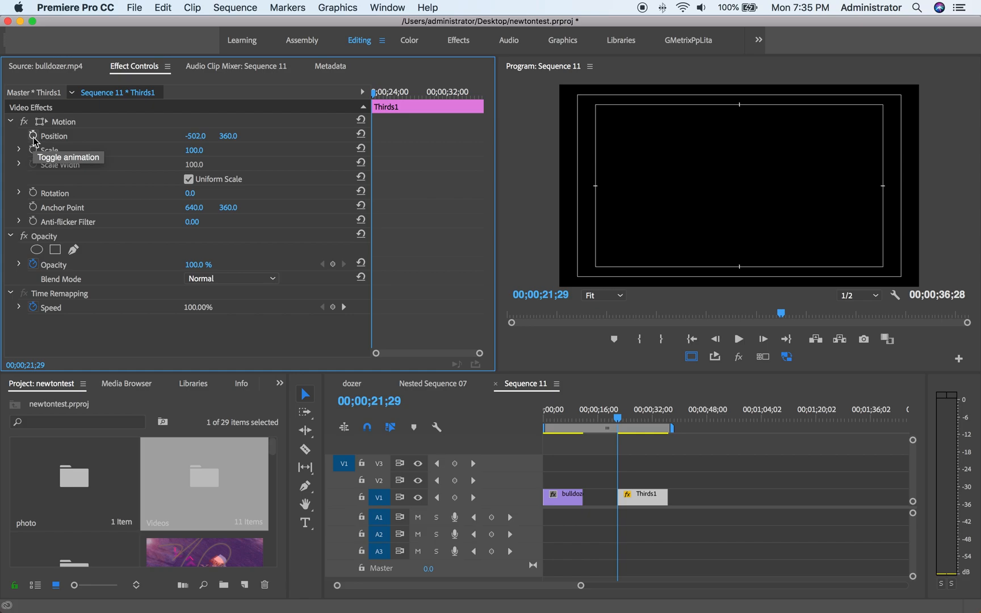
left_click(33, 137)
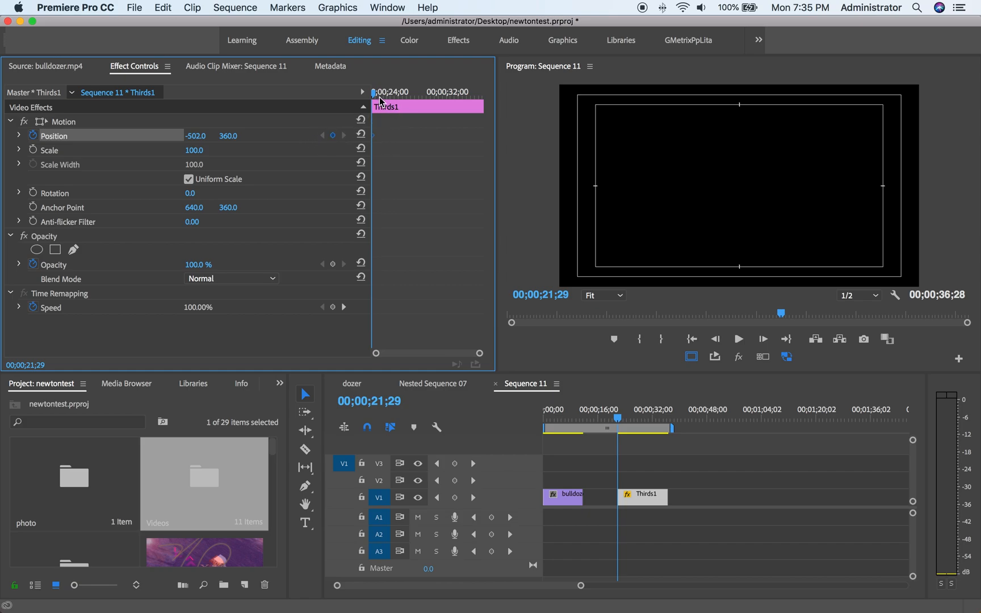
Step: Add a second Position keyframe at 00;00;26;21 with the Thirds1 clip's horizontal position set to 599
left_click_drag(374, 99, 411, 101)
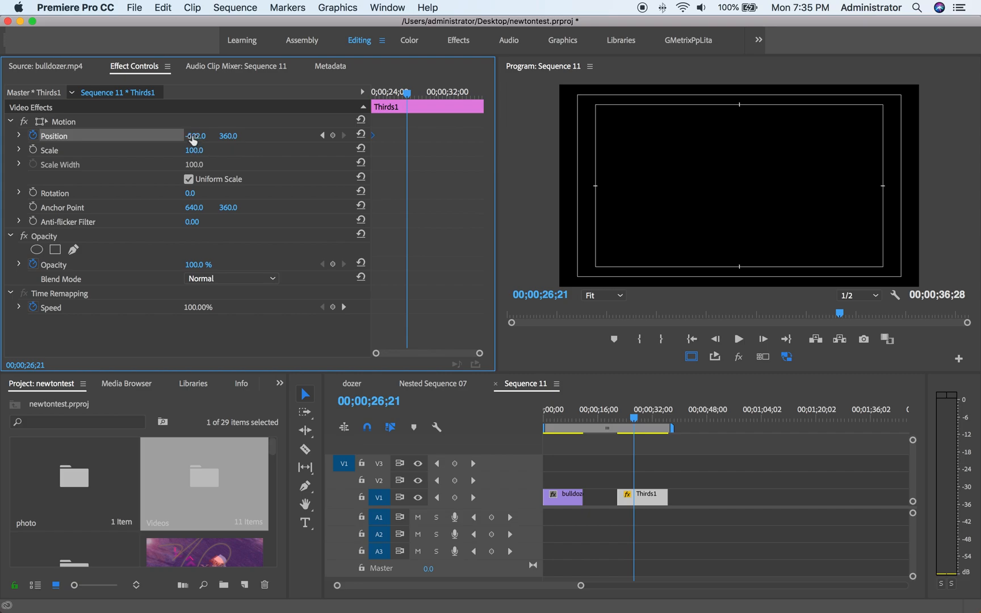
left_click_drag(195, 136, 216, 136)
left_click_drag(194, 136, 701, 135)
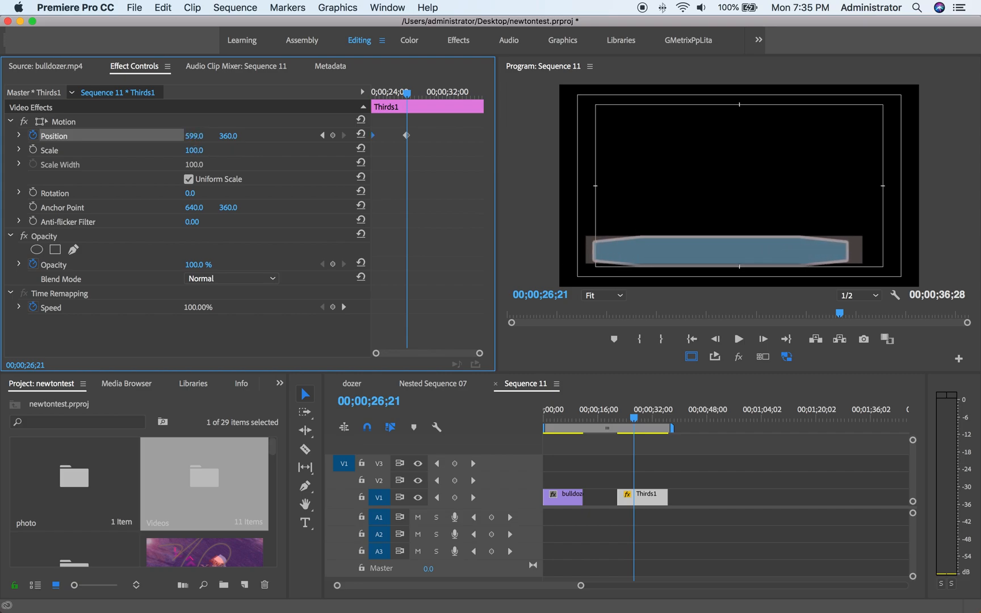
Step: Set the Thirds1 clip's horizontal position to 641 at 00;00;26;21 and add a further Position keyframe shortly after it
mouse_move(407, 93)
left_mouse_down()
mouse_move(374, 97)
mouse_move(412, 100)
left_mouse_up()
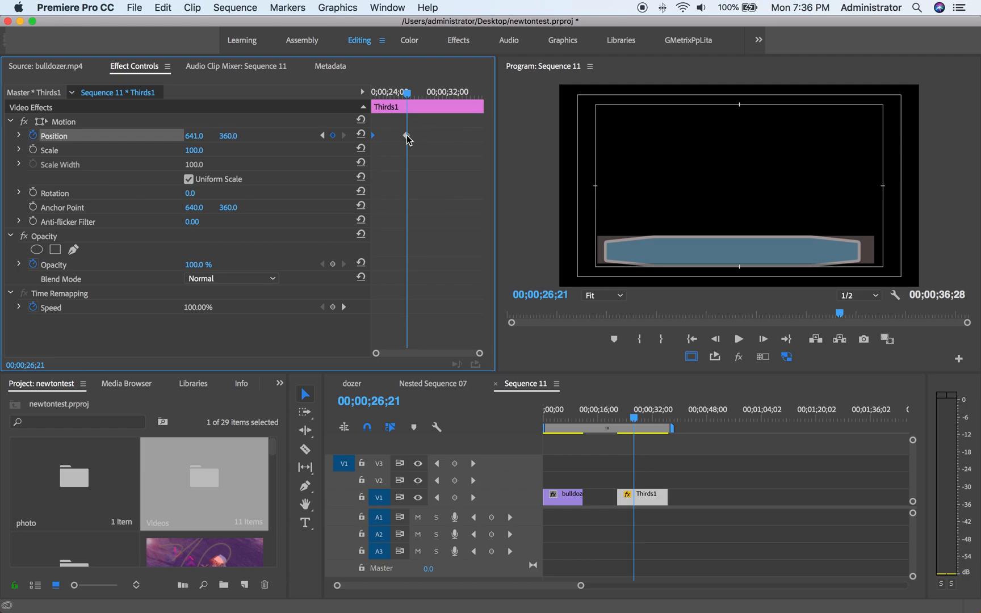
left_click_drag(409, 140, 421, 140)
Step: Add a Position keyframe at 00;00;30;26 with the Thirds1 clip's horizontal position set to -516, and go to the clip's end
left_click_drag(410, 99, 442, 103)
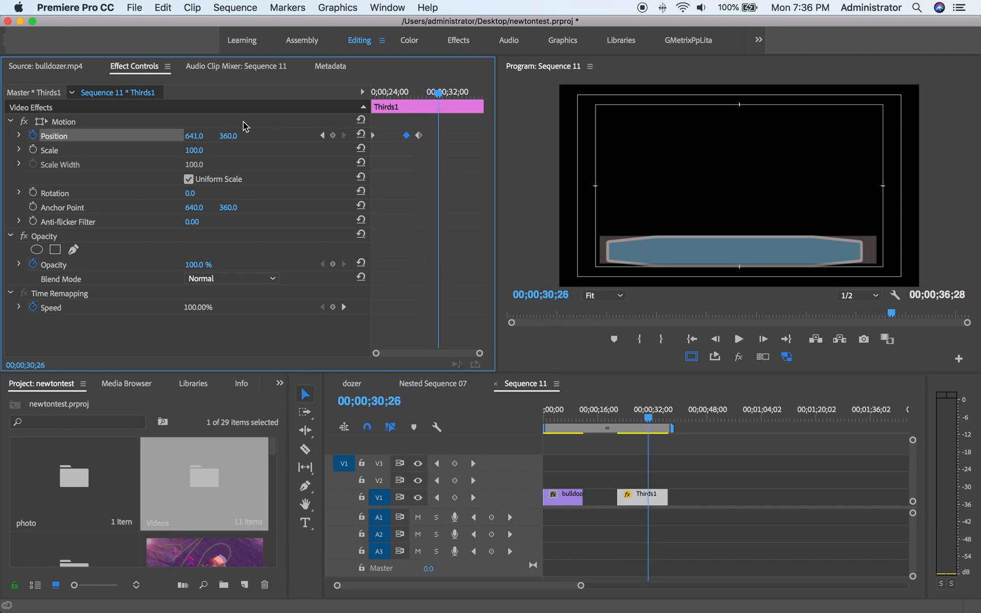
left_click_drag(194, 136, 51, 135)
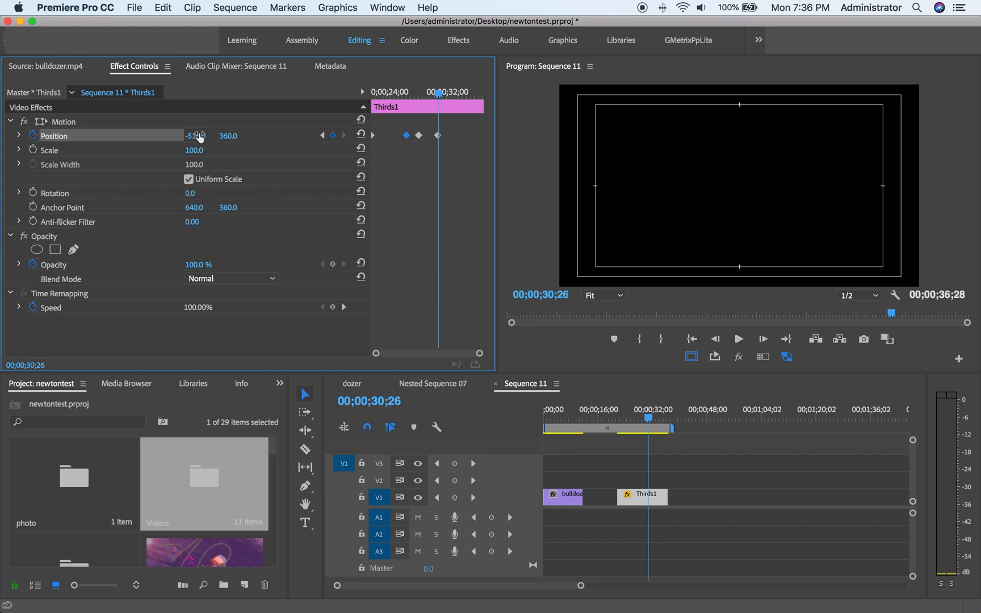
left_click_drag(440, 94, 487, 100)
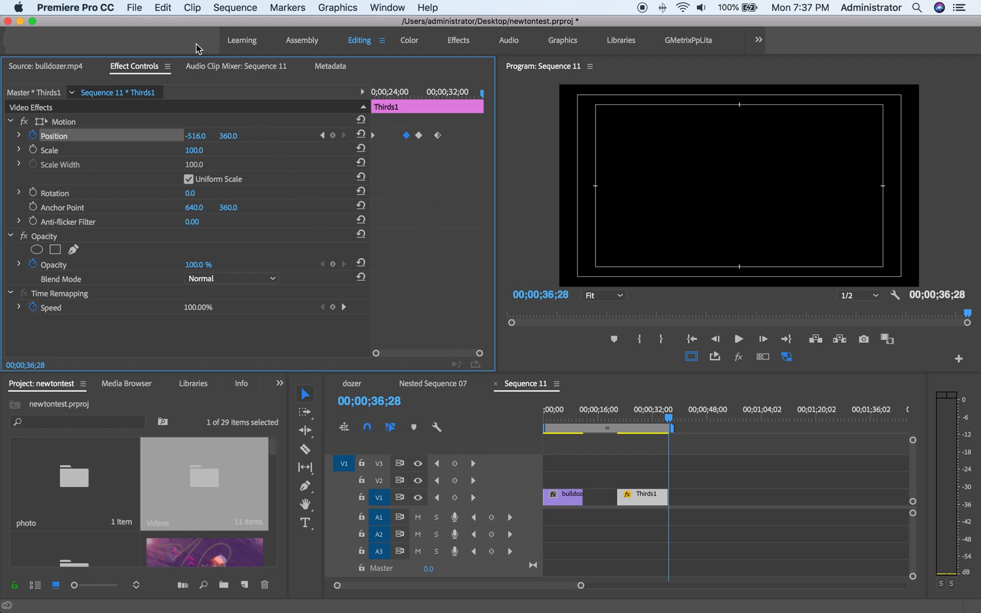
Step: Create a new legacy title named Thirds2 with the default video settings
left_click(137, 8)
mouse_move(159, 23)
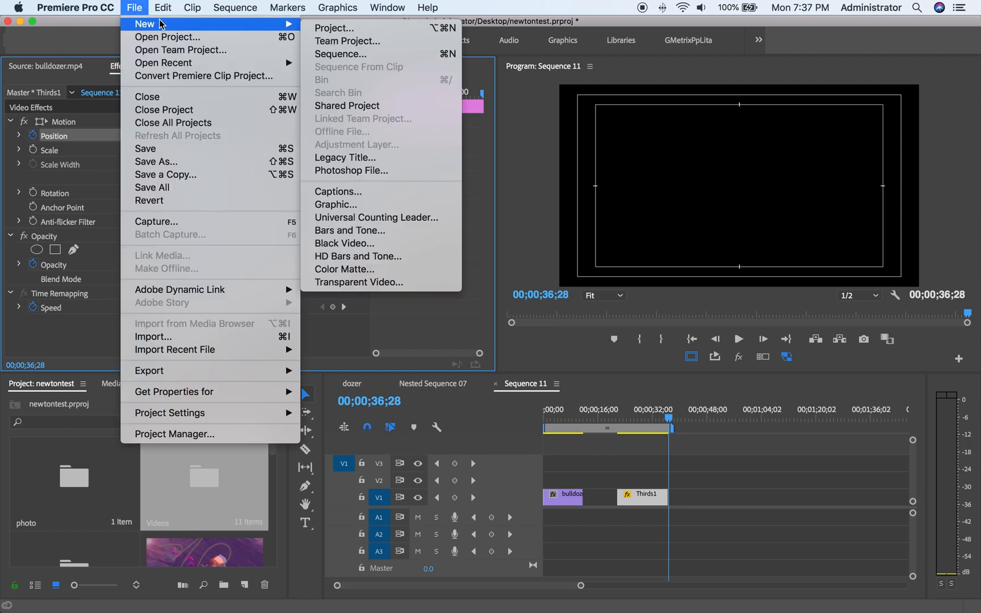
left_click(363, 157)
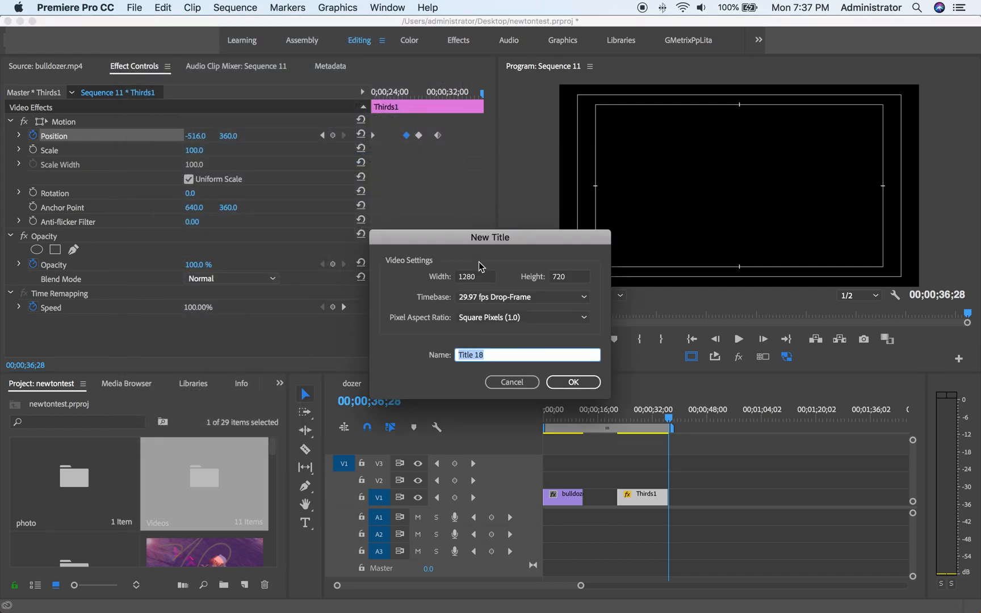
type("Thirds2")
left_click(558, 381)
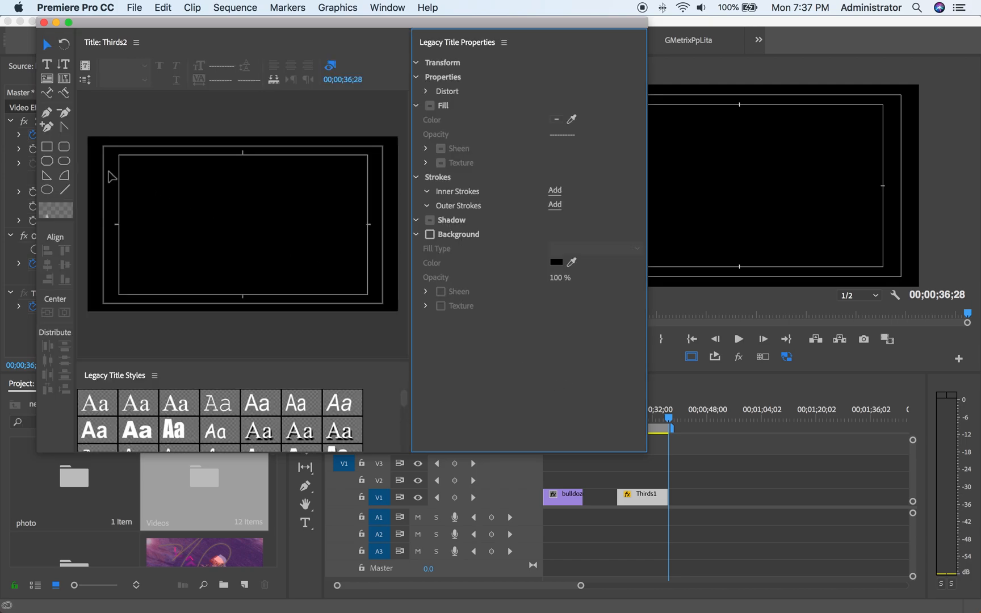
Step: Draw a wedge about 186 by 259 in the lower-left title-safe corner and a Pen line about 755 wide extending right from its base
left_click(49, 180)
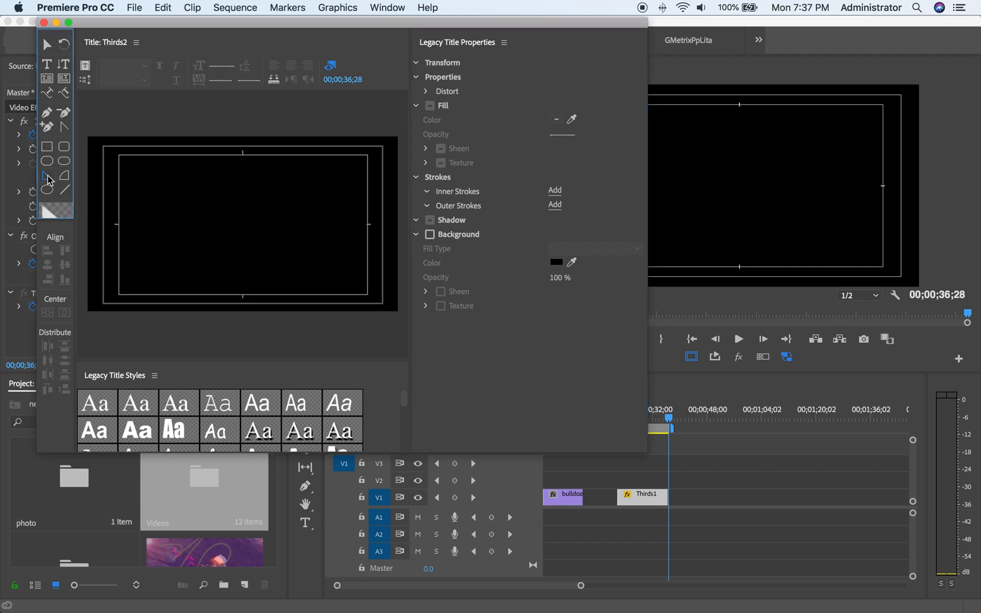
left_click_drag(121, 228, 166, 291)
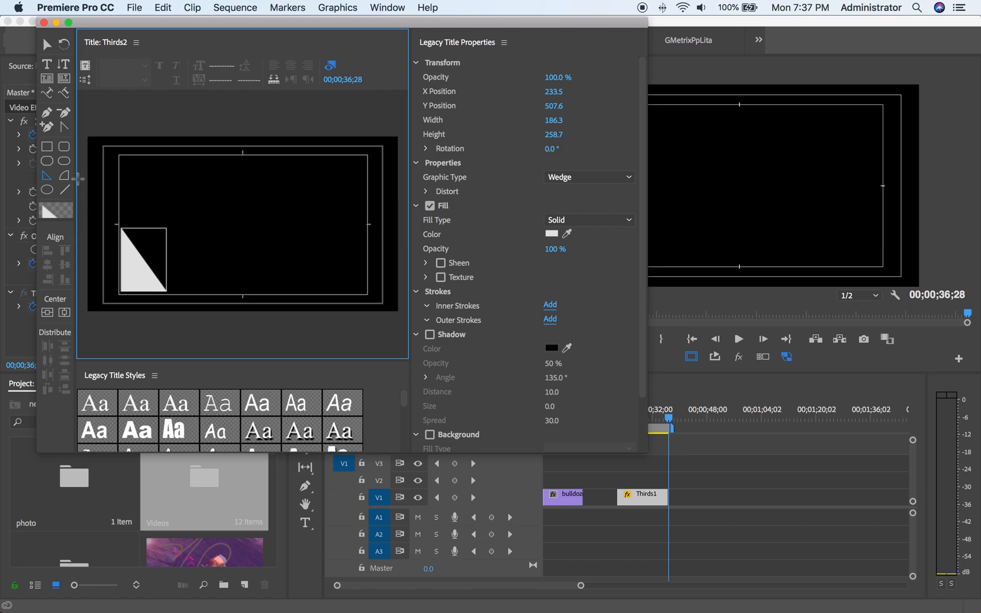
left_click(46, 112)
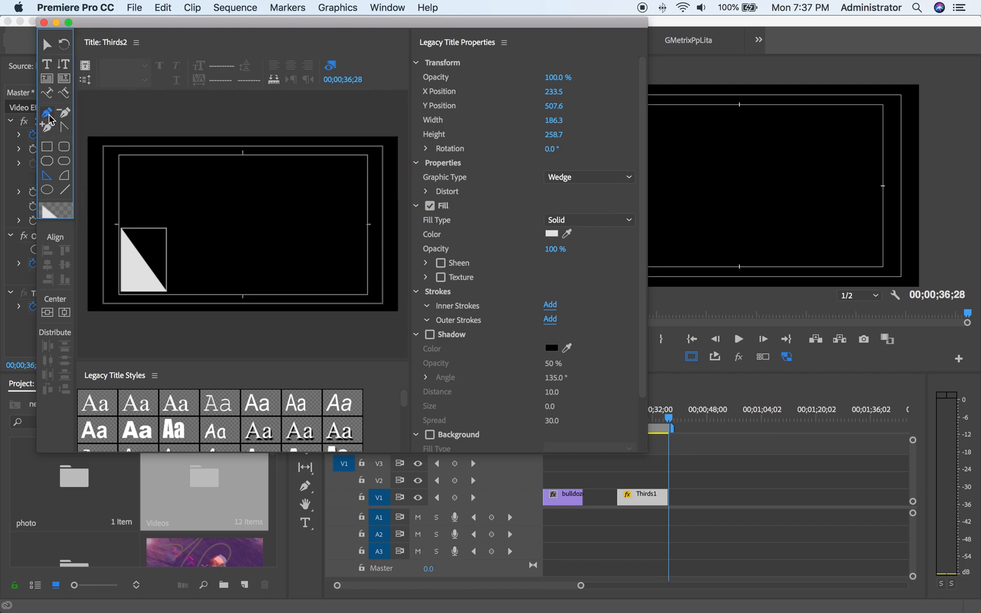
left_click(171, 289)
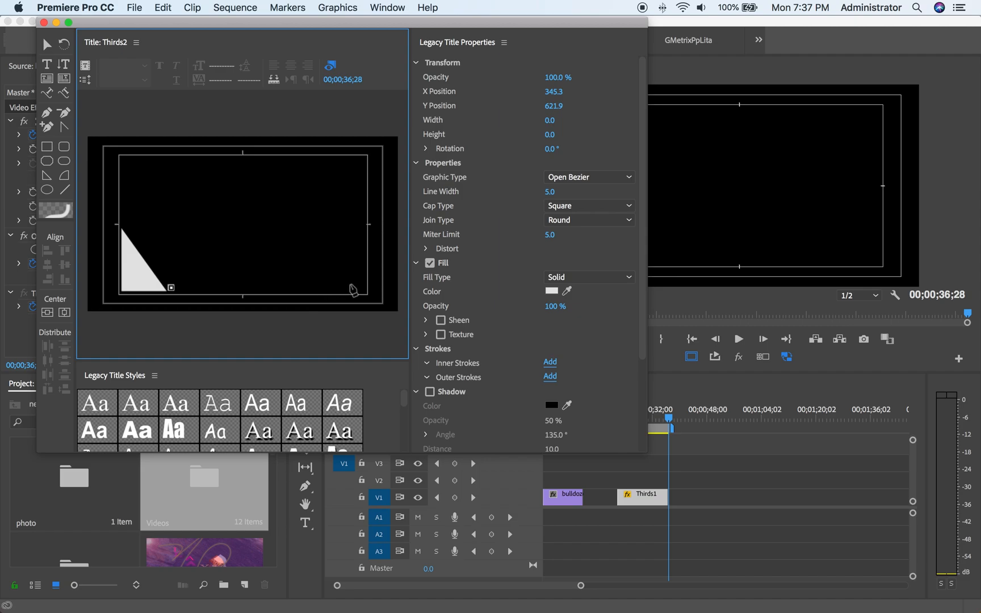
left_click(353, 285)
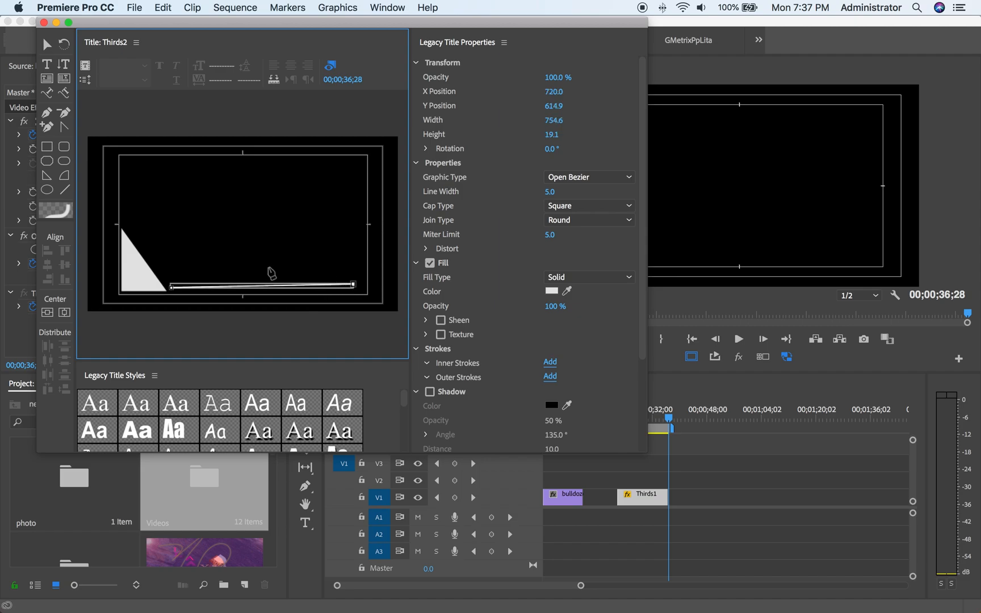
Step: Add two anchor points along the lower line and convert them to smooth points, bending the line into a wave
left_click(48, 129)
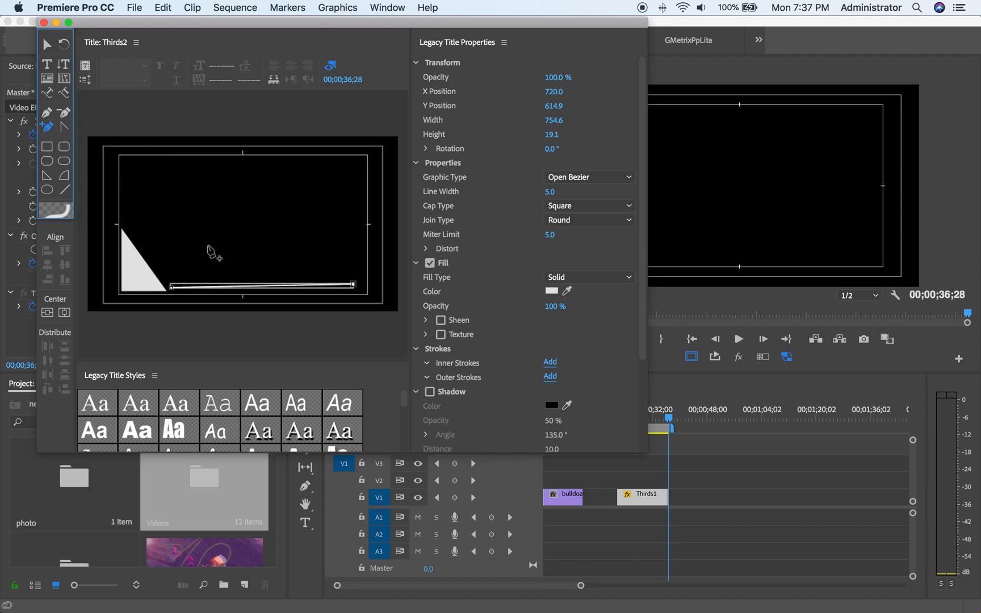
left_click(224, 287)
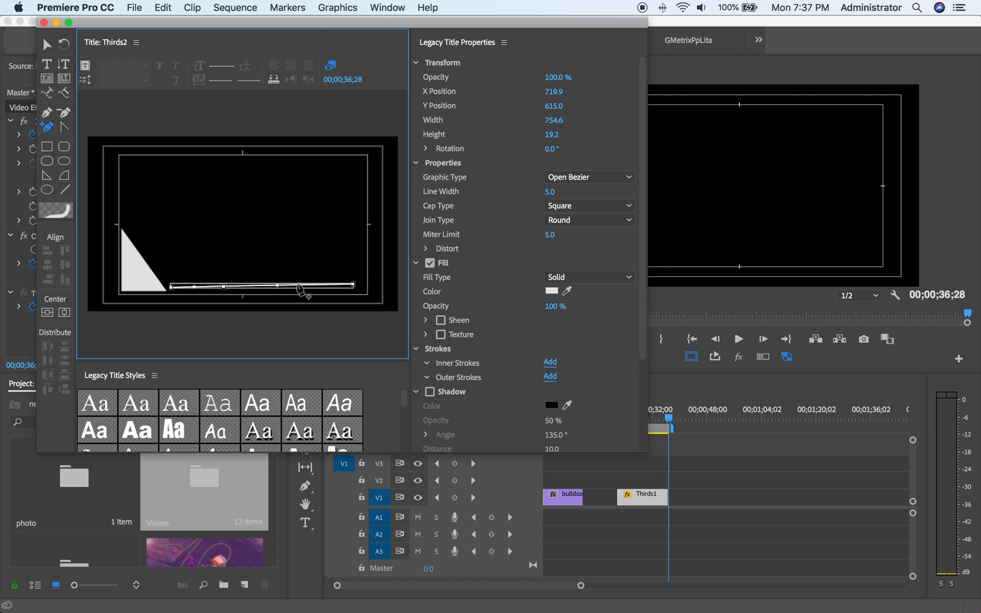
left_click(296, 285)
left_click(64, 126)
left_click_drag(223, 287, 222, 257)
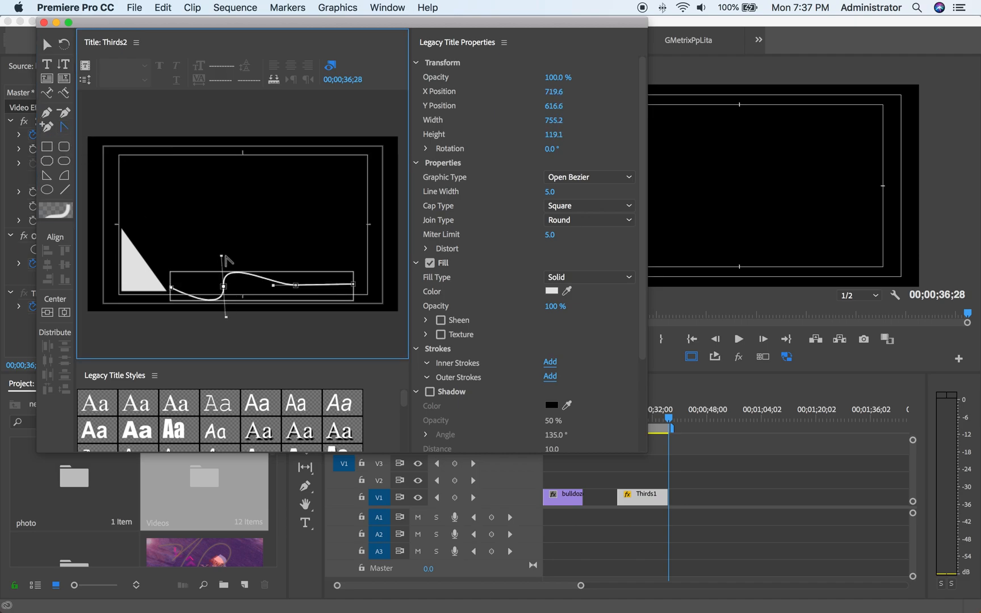
left_click_drag(296, 286, 328, 307)
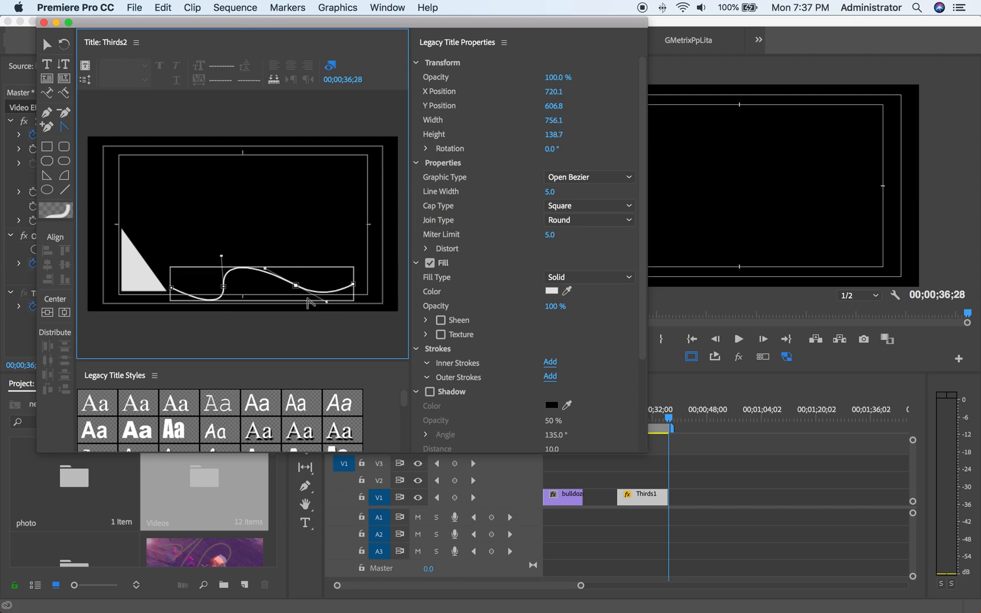
Step: Flatten the lower wave to about 77 high and move it to about X 683.6, Y 623.5, joining the wedge's lower-right corner
left_click(47, 44)
left_click_drag(227, 273, 253, 278)
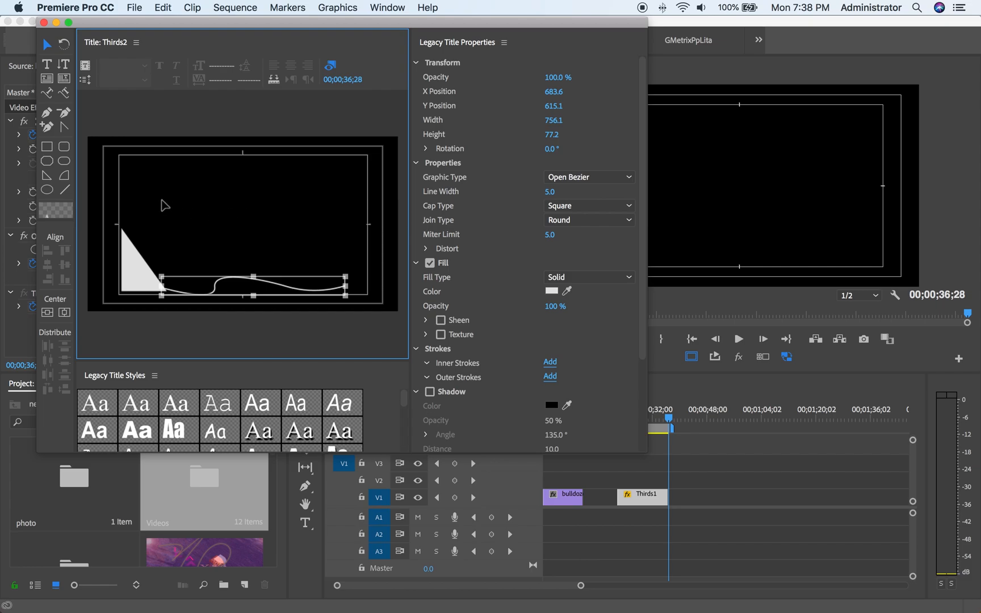
left_click(180, 185)
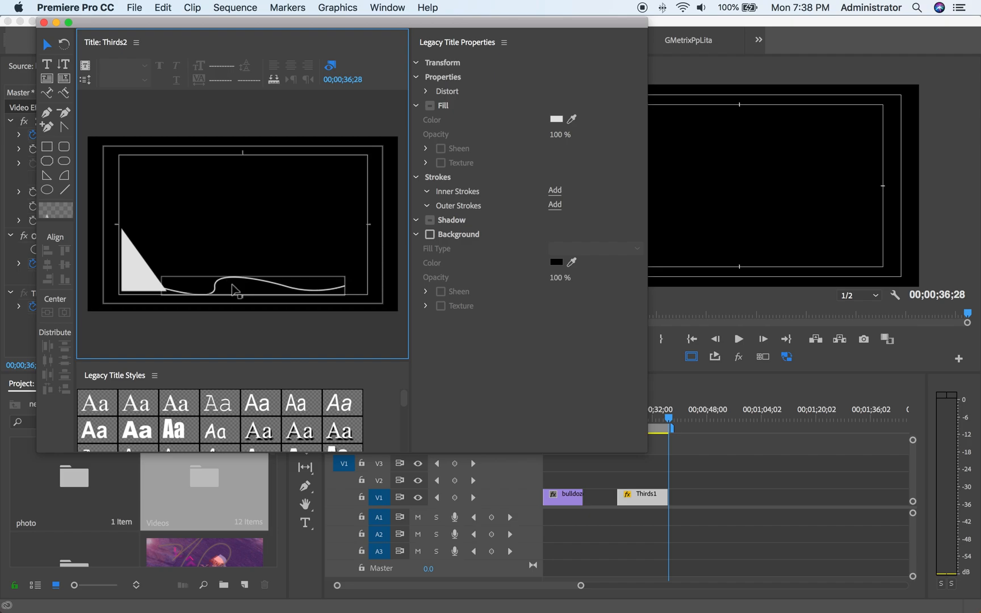
left_click(233, 282)
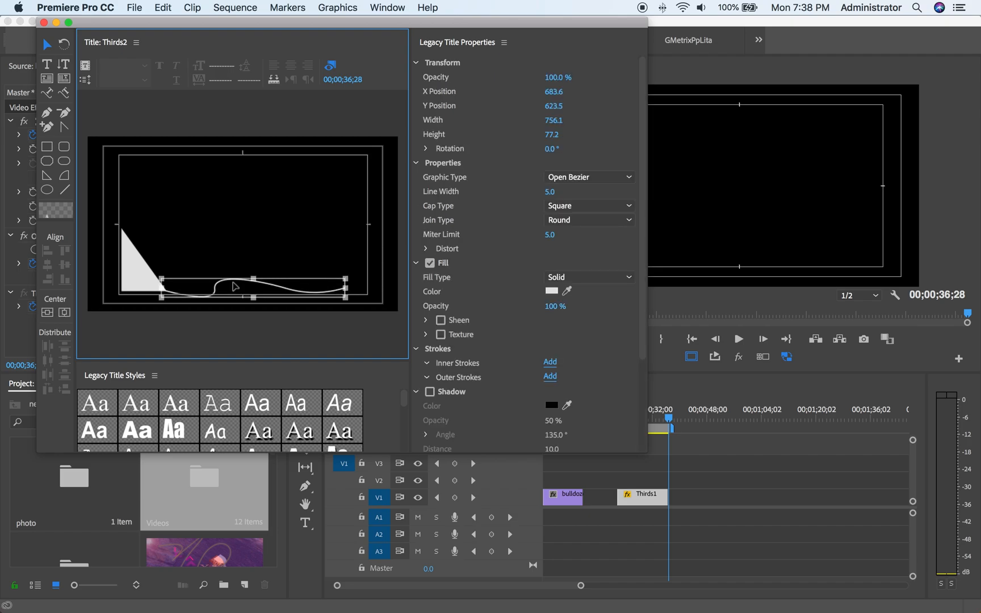
left_click(199, 214)
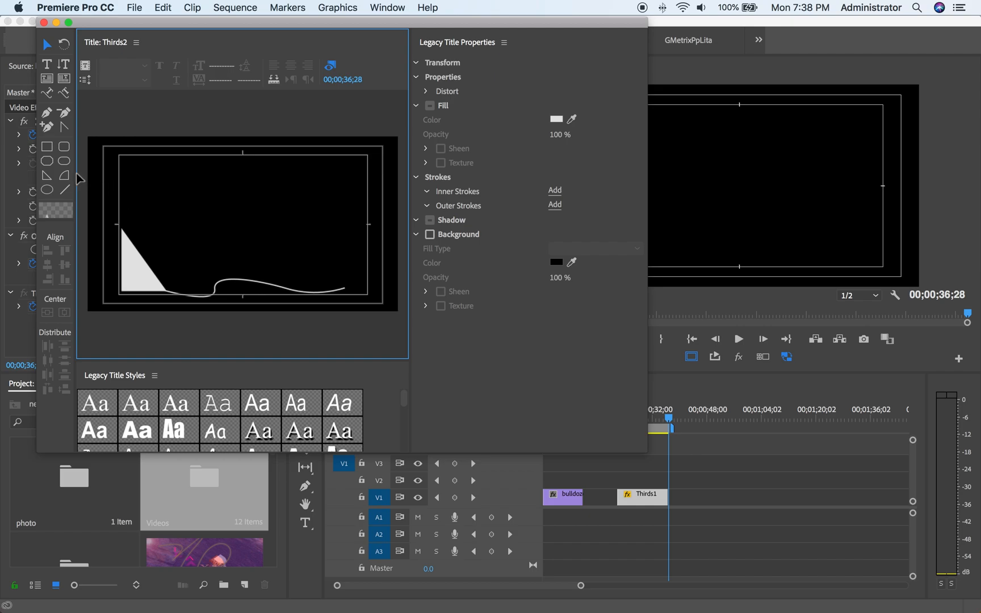
Step: Draw a second Pen line about 833 wide above the wave, running right from the wedge's slanted edge
left_click(48, 115)
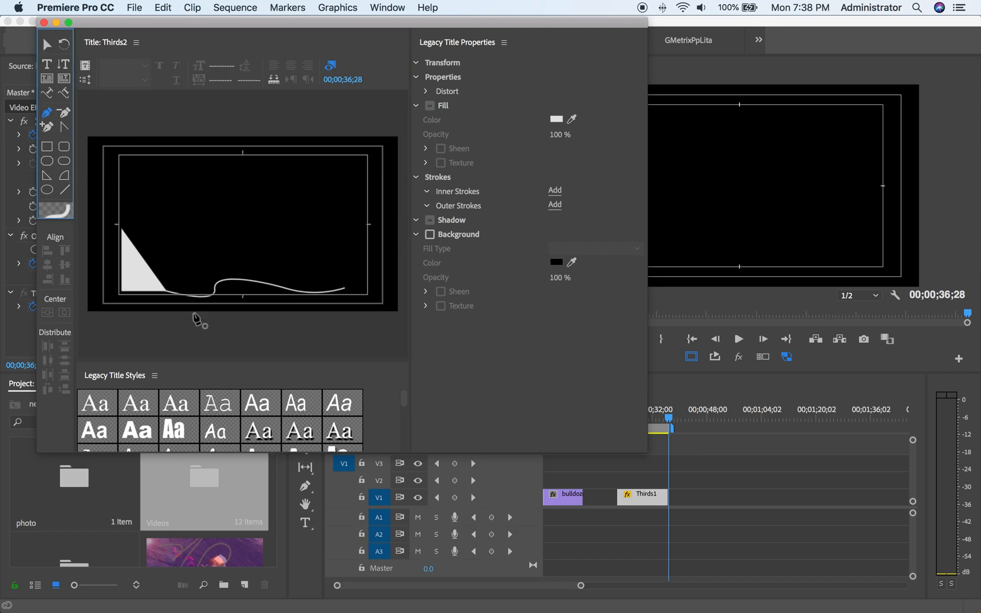
left_click(149, 260)
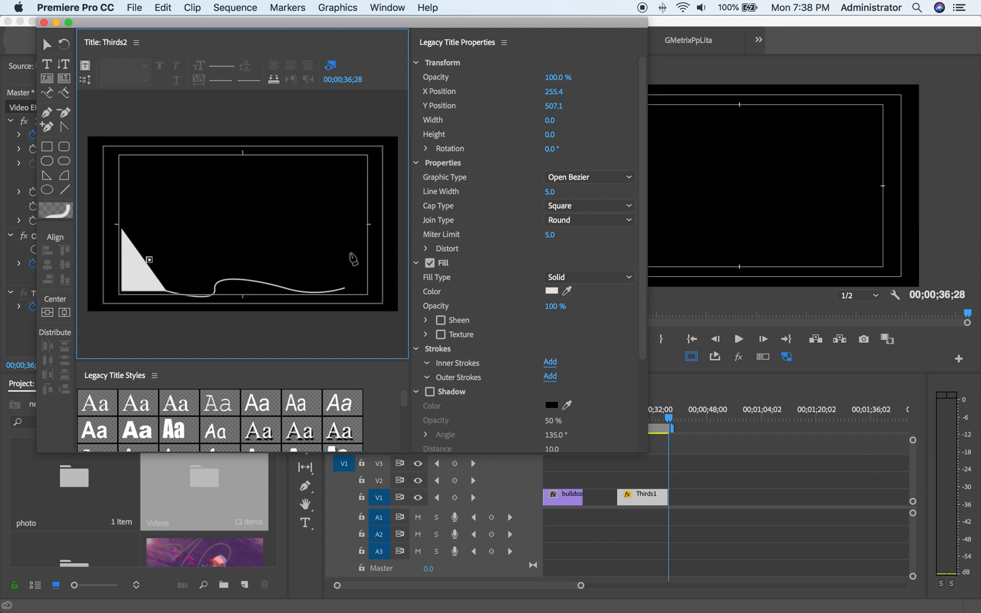
left_click(350, 253)
Step: Add two anchor points to the upper line and pull out their curve handles to form a double wave about 136 high
left_click(48, 130)
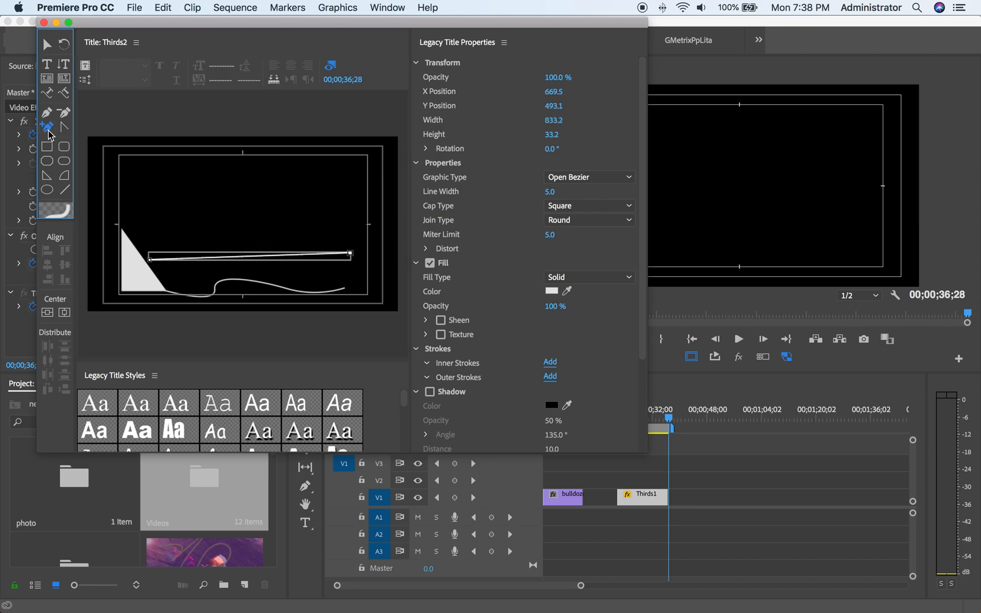
left_click(209, 257)
left_click(294, 254)
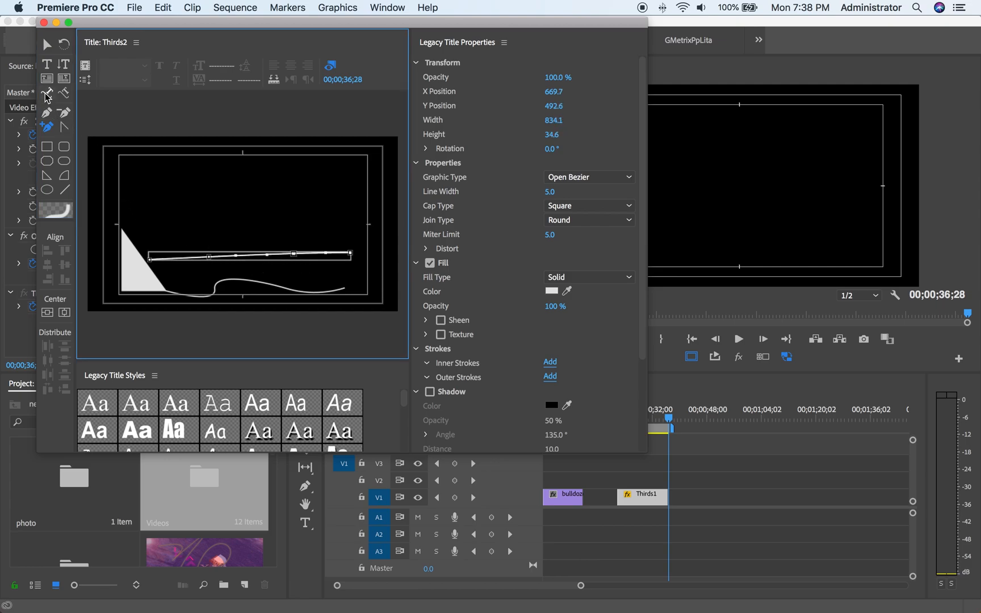
left_click(64, 126)
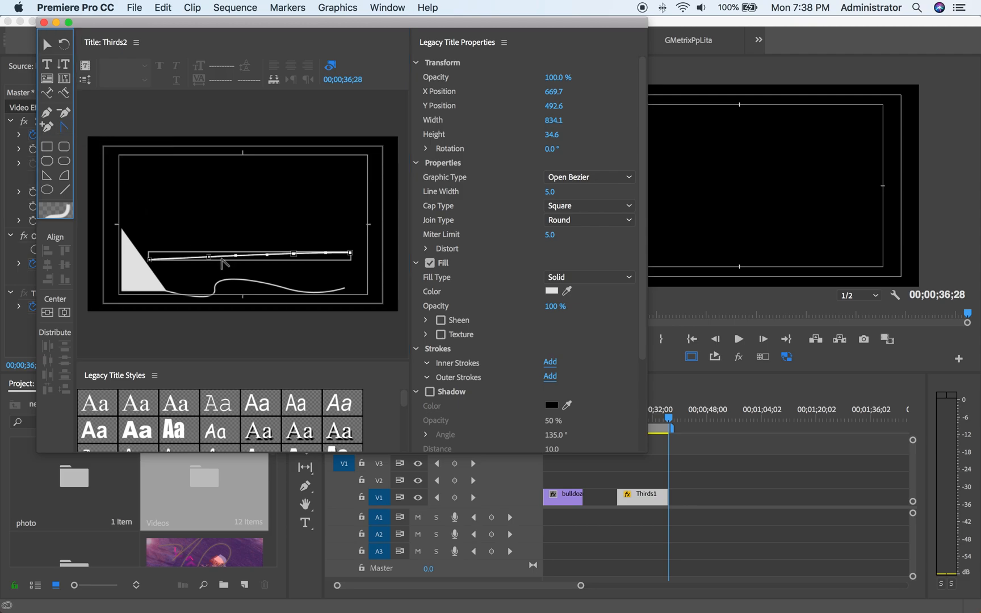
left_click_drag(209, 257, 205, 227)
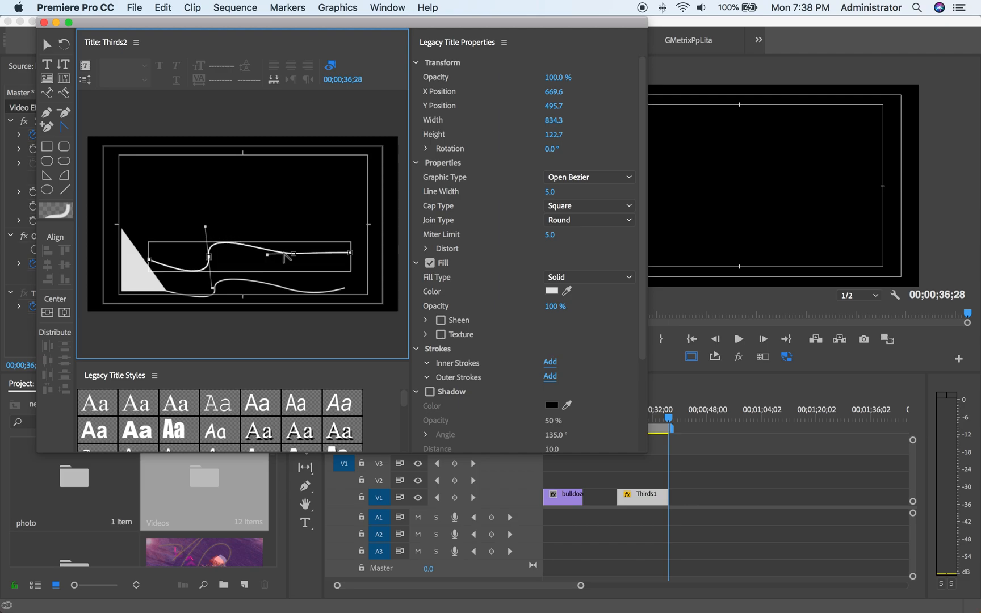
left_click_drag(294, 255, 282, 226)
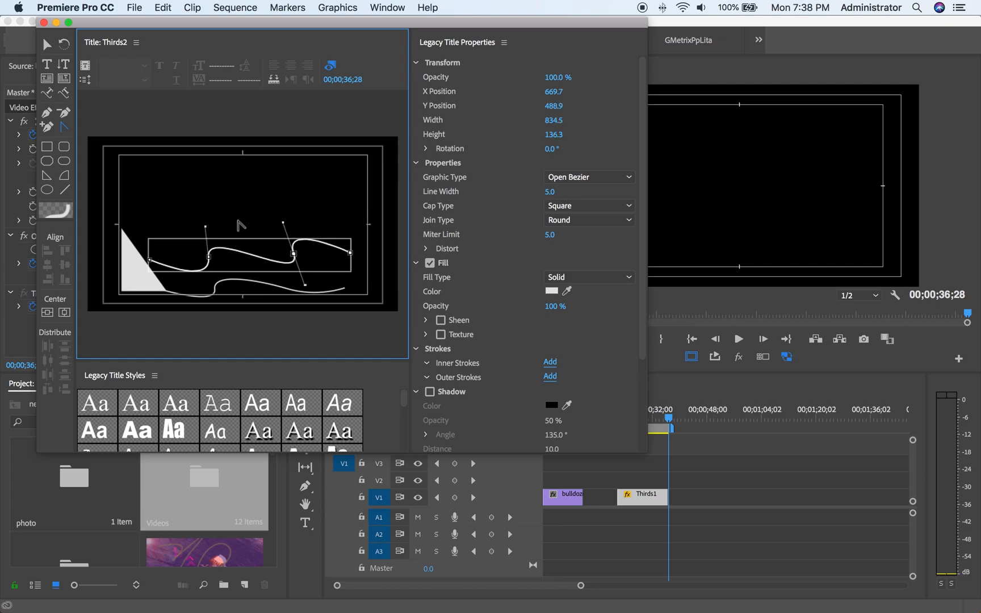
Step: Move the upper wave left against the wedge and stretch both waves rightward, the upper to about 910 wide and the lower to about 843
left_click(46, 44)
left_click_drag(264, 263, 260, 264)
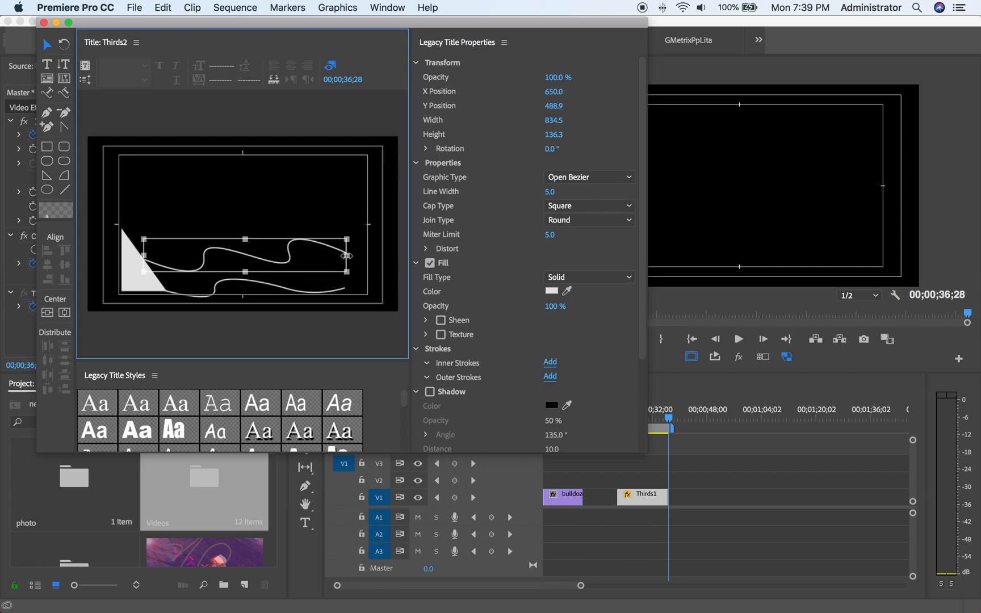
left_click_drag(346, 256, 364, 258)
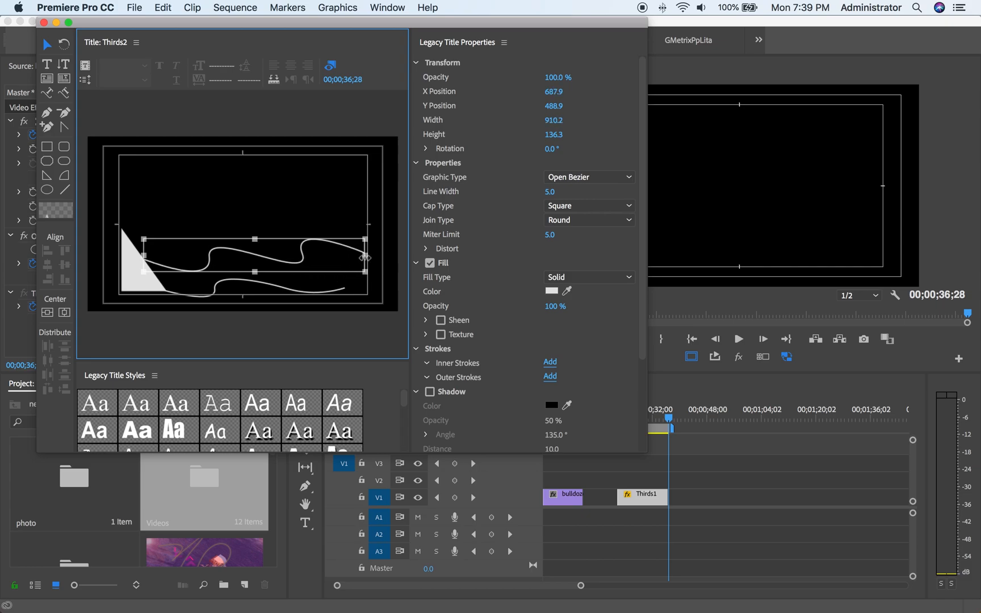
left_click(324, 292)
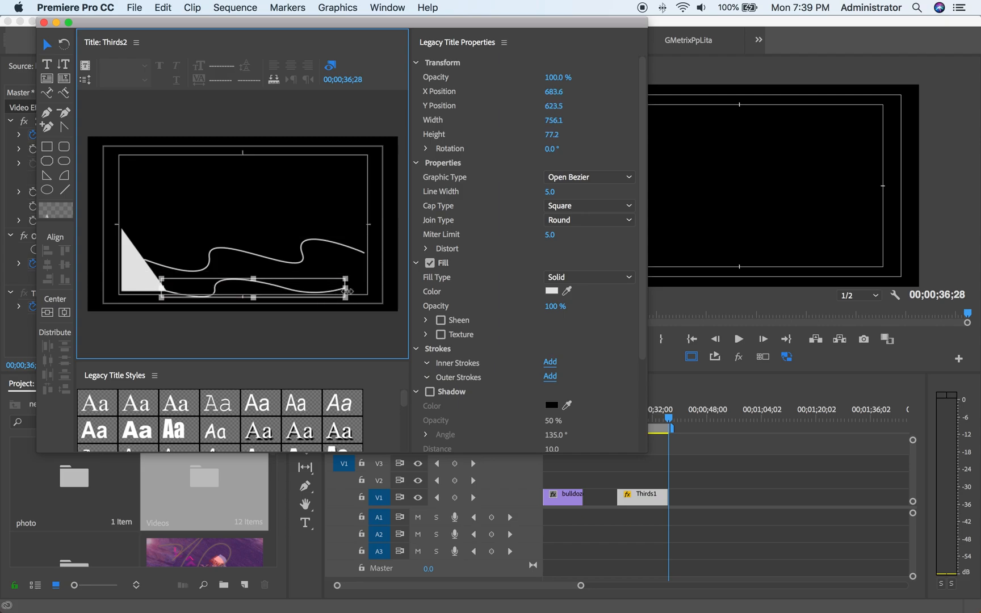
left_click_drag(348, 288, 369, 288)
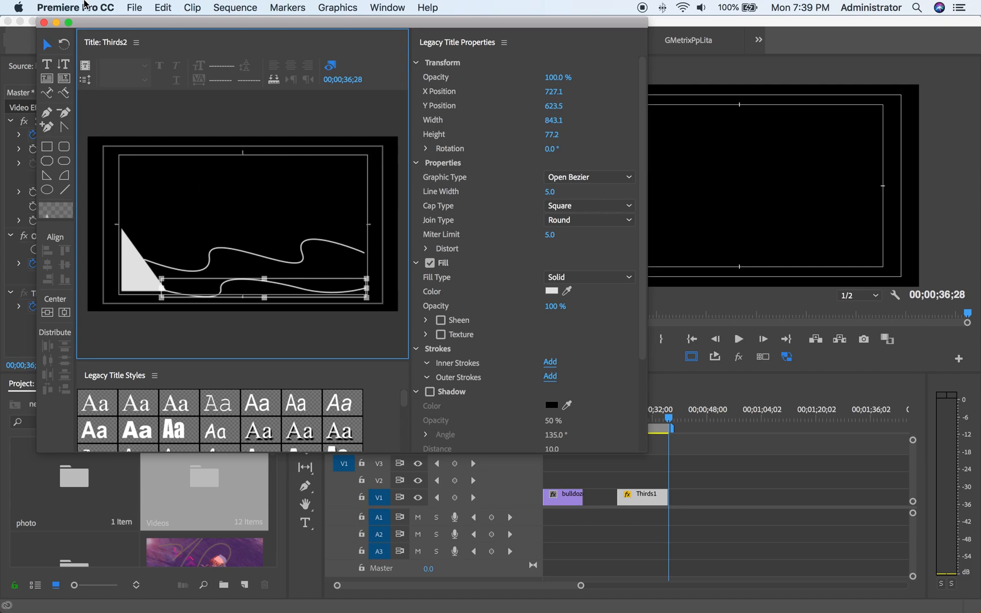
Step: Close the title editor and look through the project's items for the Thirds2 title
left_click(43, 22)
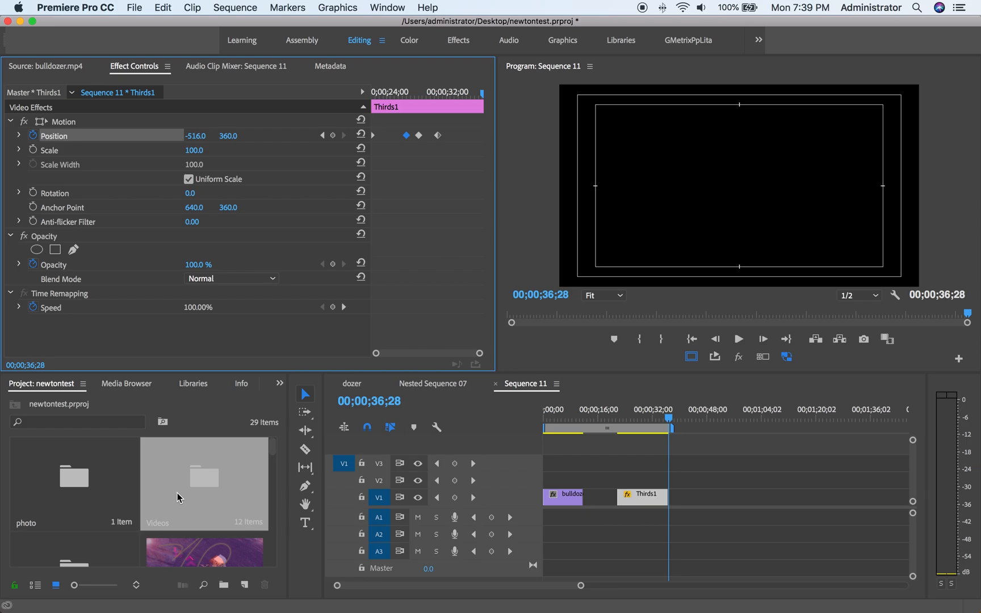
scroll(129, 525, "down", 5)
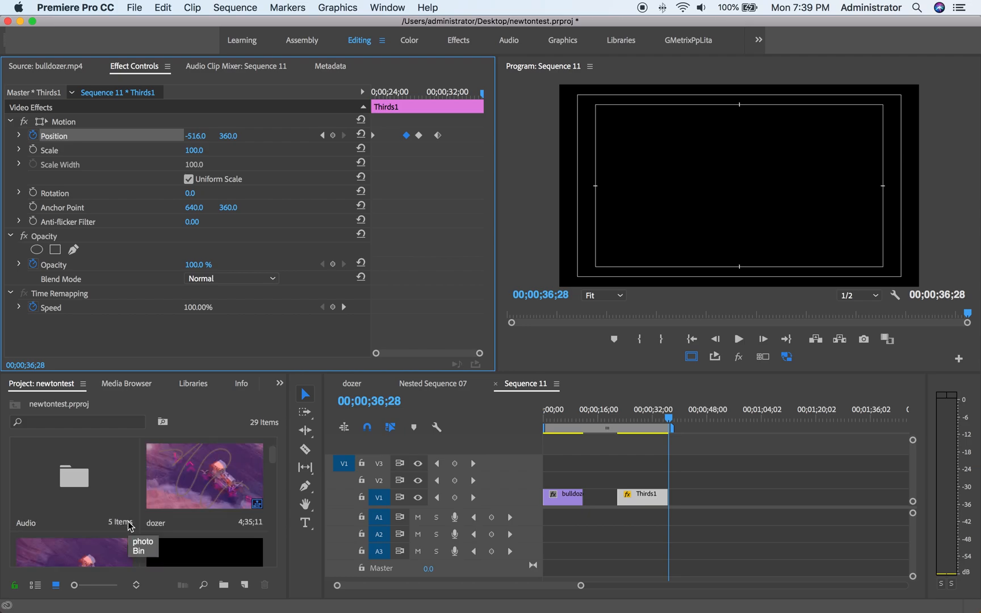
scroll(130, 525, "up", 2)
scroll(130, 525, "down", 2)
scroll(130, 525, "down", 2)
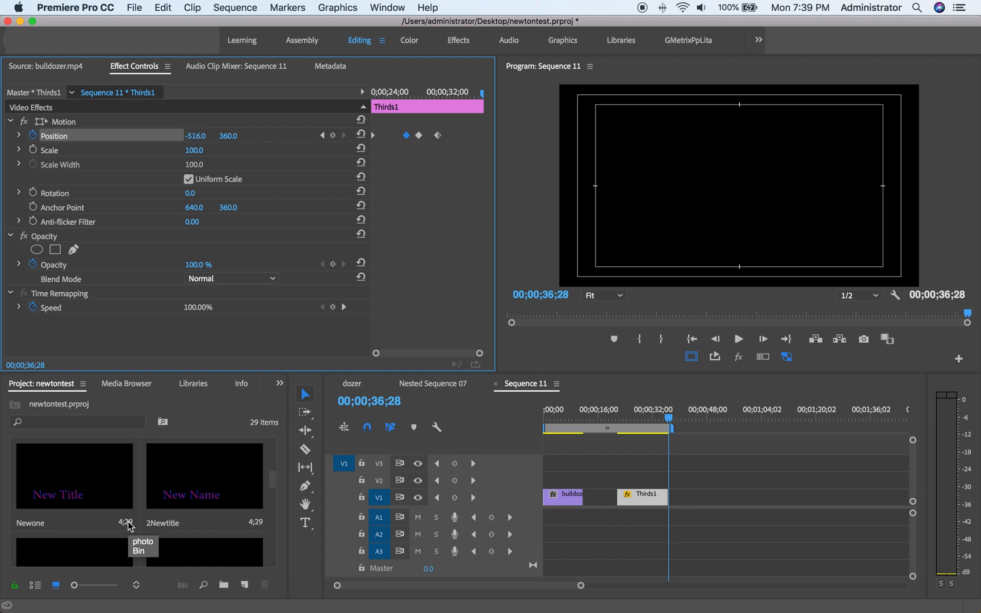
scroll(130, 526, "up", 2)
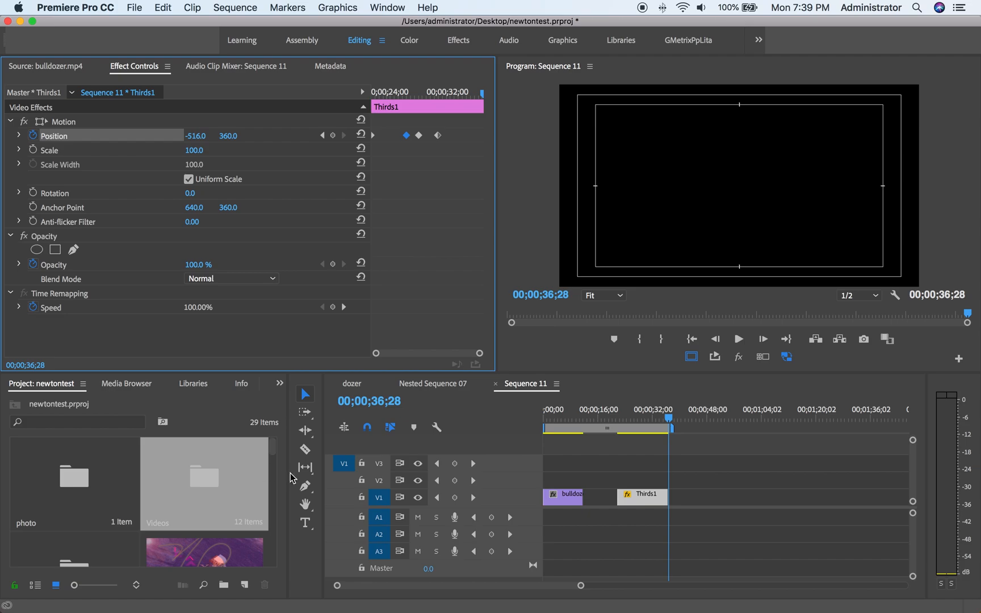
Step: Place the Thirds2 title from the Videos bin on track V1 after Thirds1 and extend its end to 00;01;08;12
double_click(244, 473)
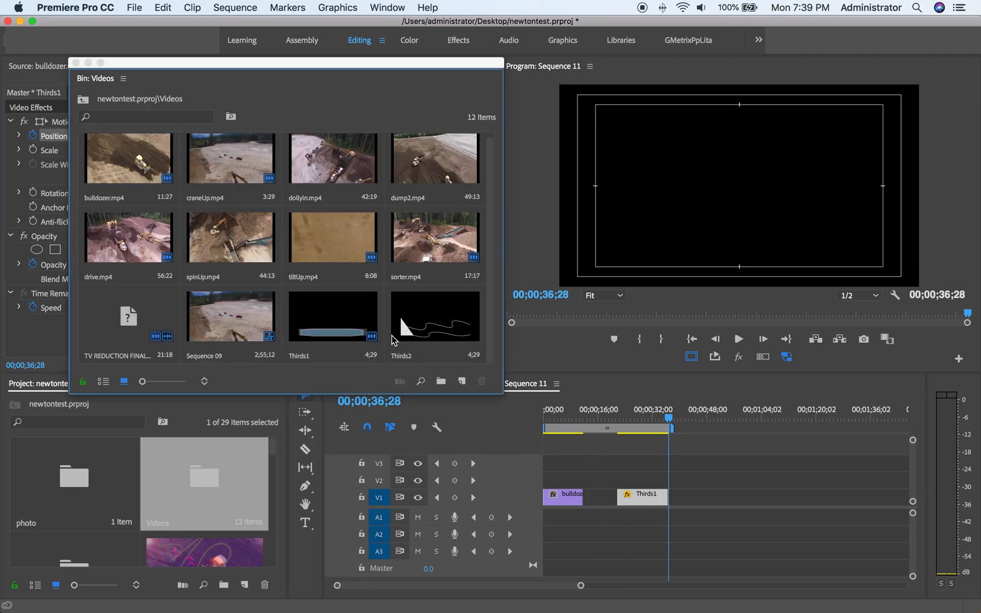
left_click(419, 331)
left_click_drag(440, 322, 714, 502)
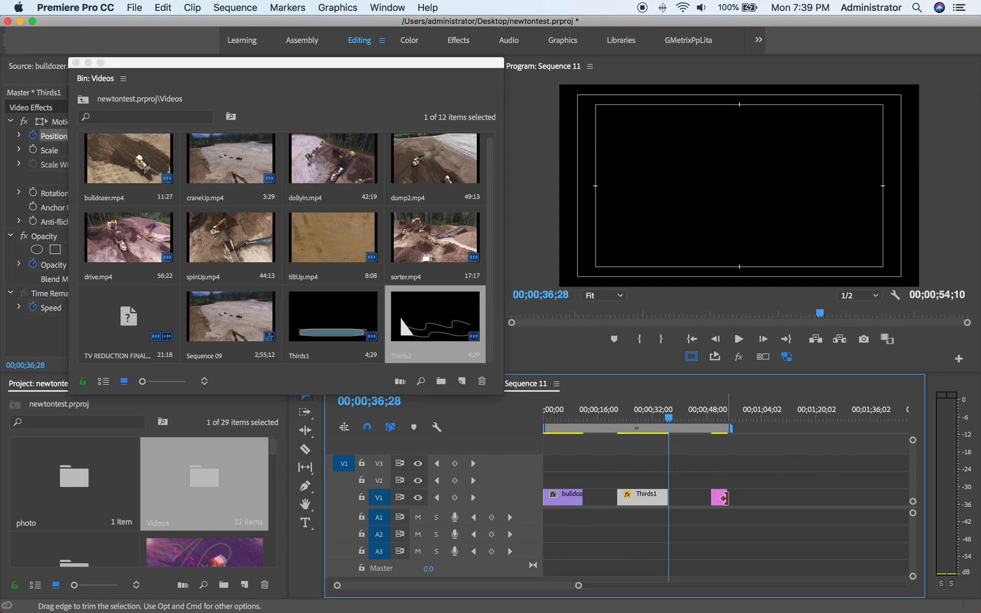
left_click_drag(724, 497, 772, 493)
Step: Select the Thirds2 clip on the timeline and turn off its Opacity keyframing
left_click(727, 420)
left_click_drag(728, 420, 713, 418)
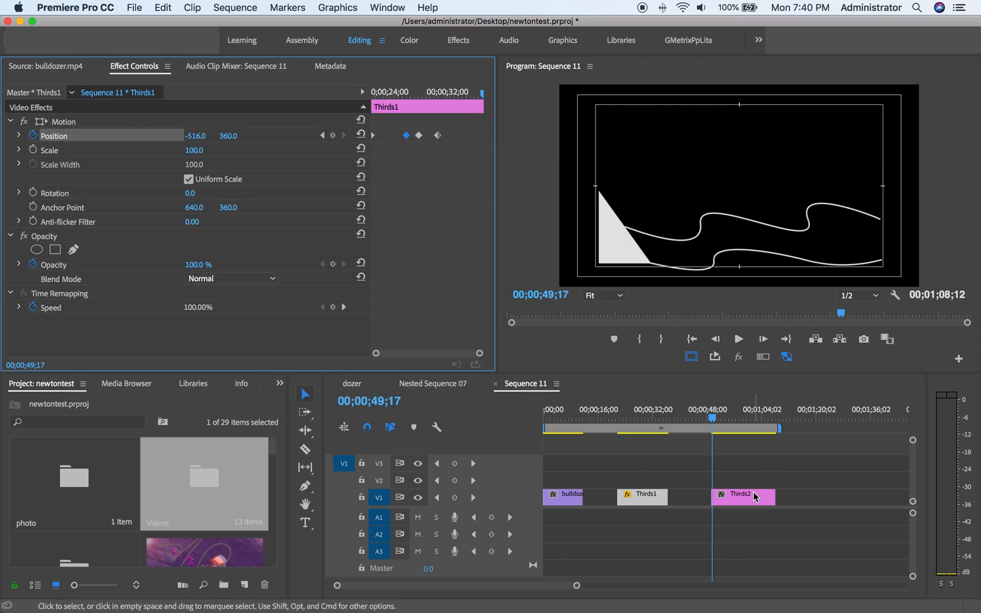
left_click(751, 497)
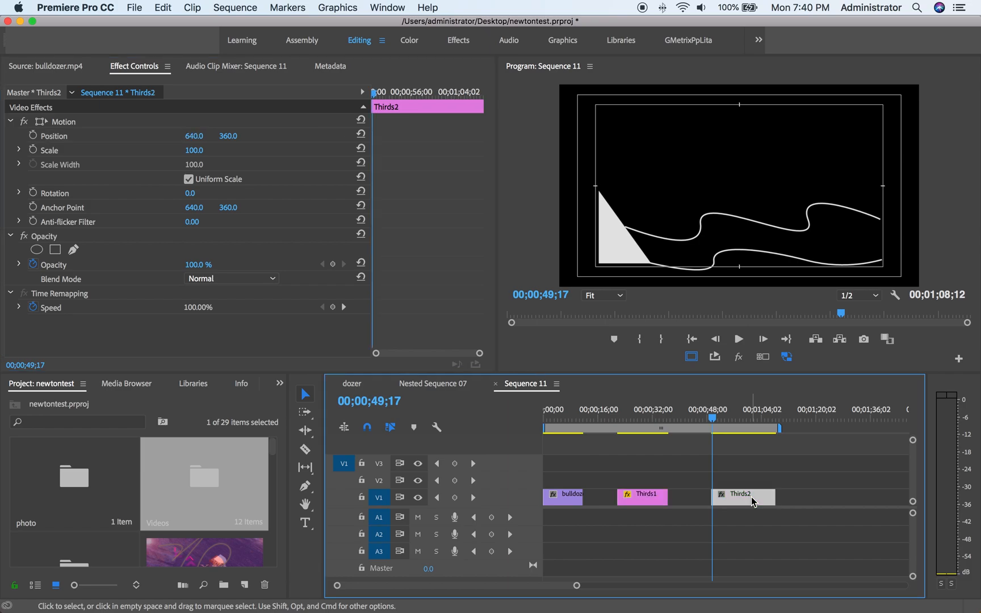
left_click(131, 73)
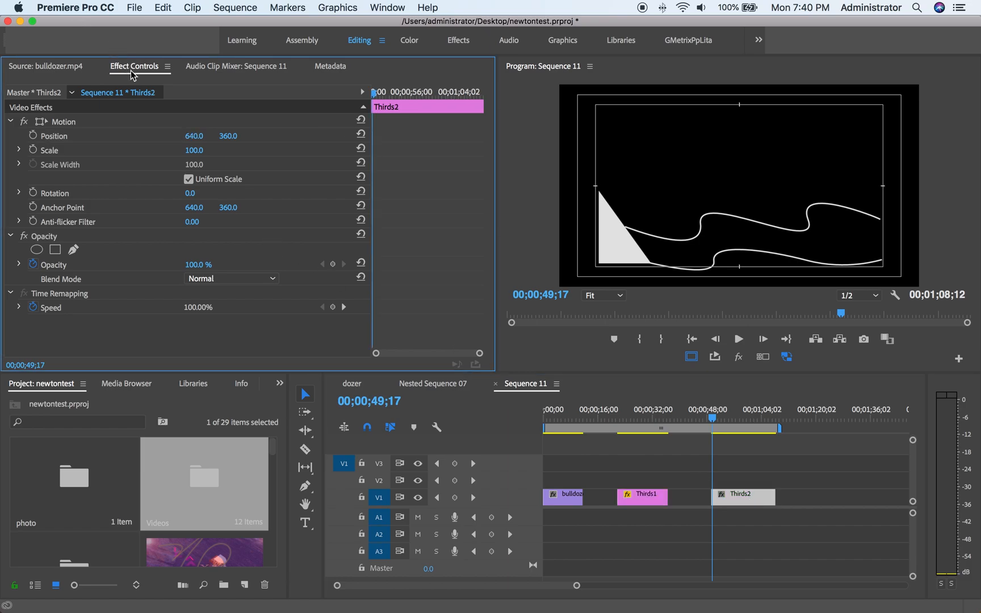
left_click(11, 121)
left_click(11, 121)
left_click(33, 267)
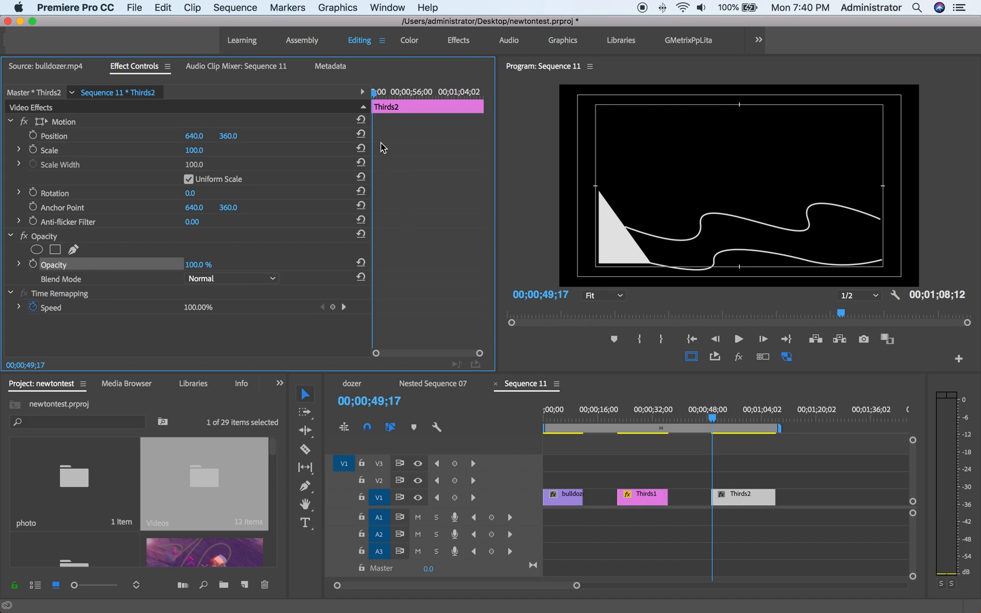
Step: Set Thirds2's Opacity to 0% at the clip's start, 00;00;49;11, and enable Opacity keyframing there
left_click_drag(374, 100, 207, 217)
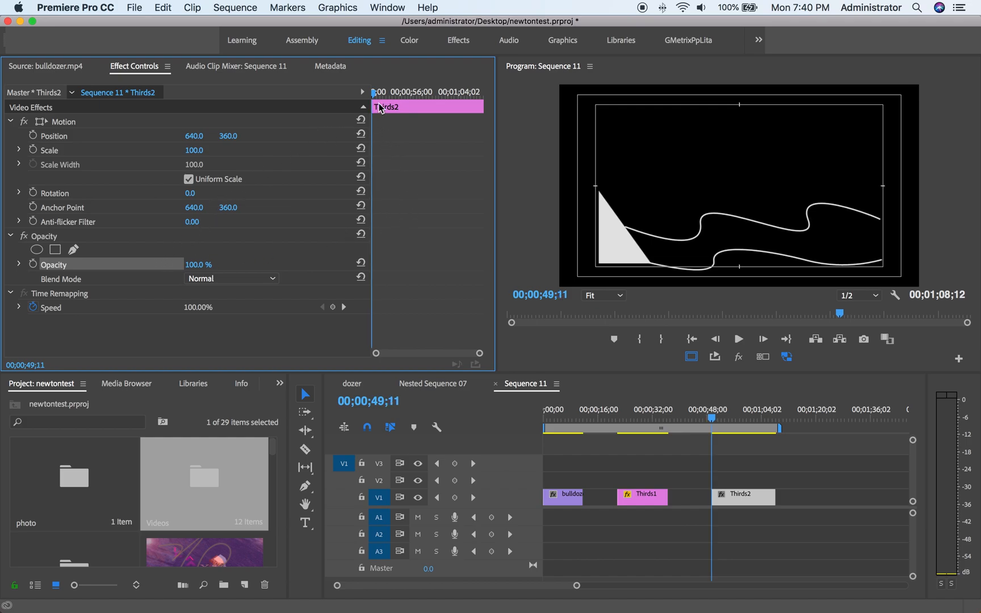
left_click_drag(375, 97, 354, 94)
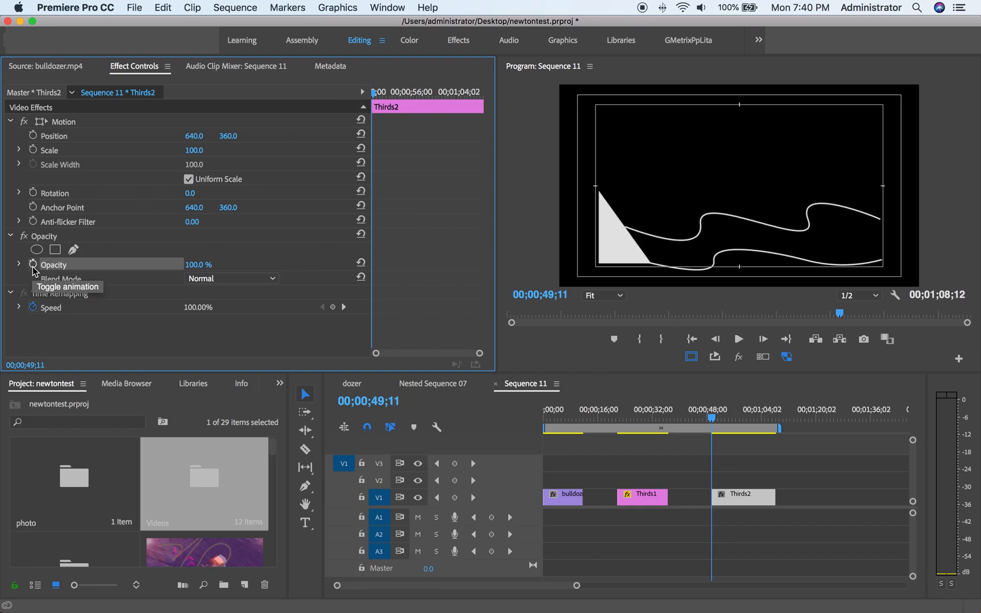
left_click_drag(198, 265, 144, 264)
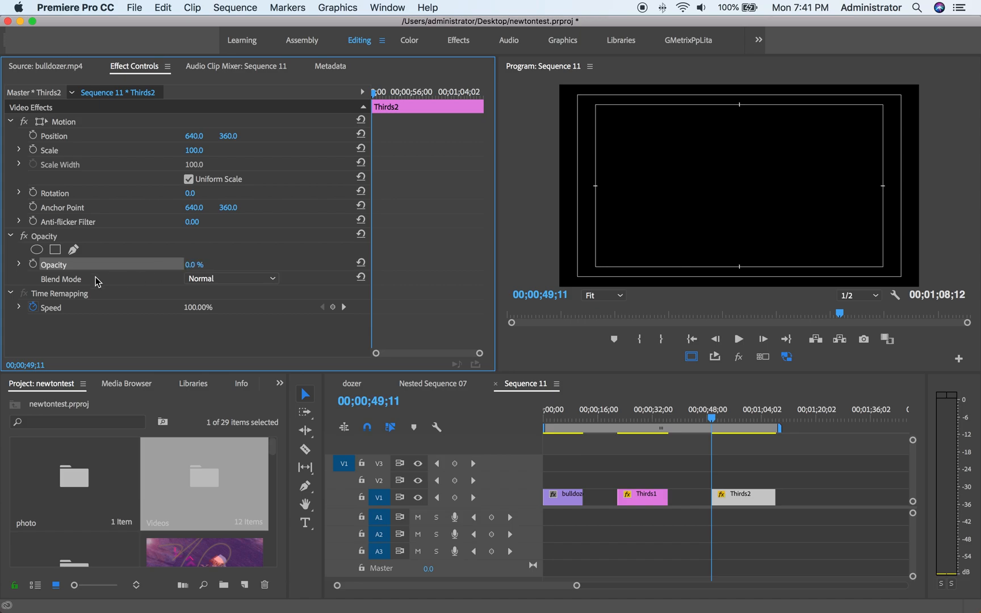
left_click(33, 265)
Step: Keyframe Thirds2's Opacity to 100% at 00;00;55;17 and hold that value with another keyframe at 00;00;57;26
left_click_drag(375, 97, 412, 106)
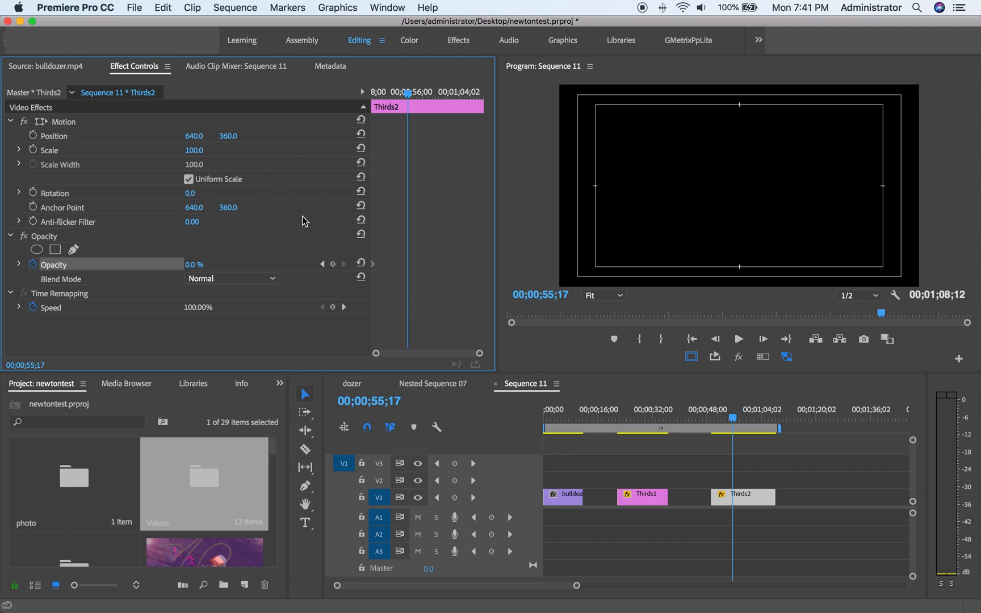
left_click_drag(188, 265, 245, 265)
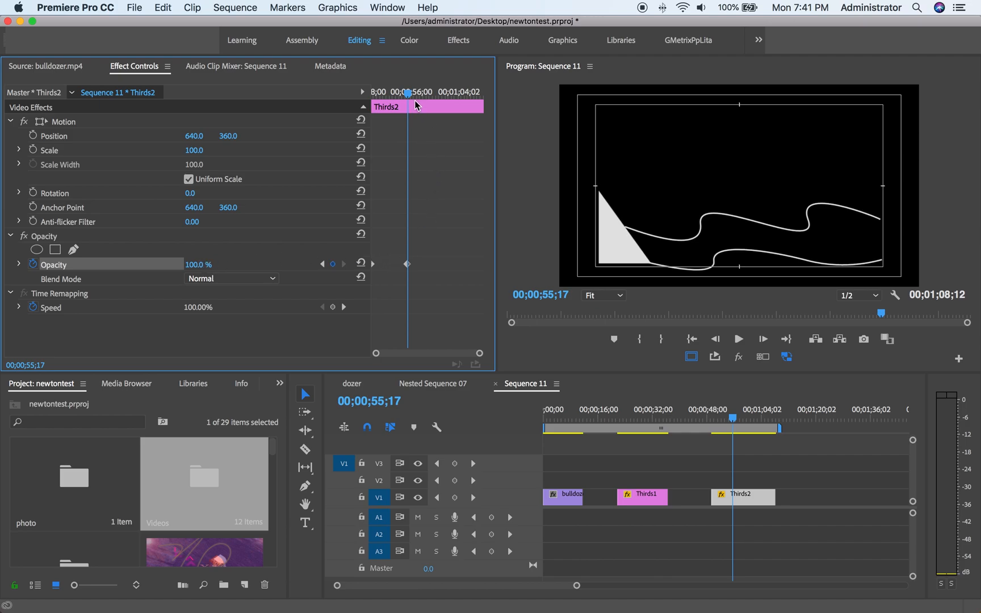
left_click_drag(409, 97, 424, 101)
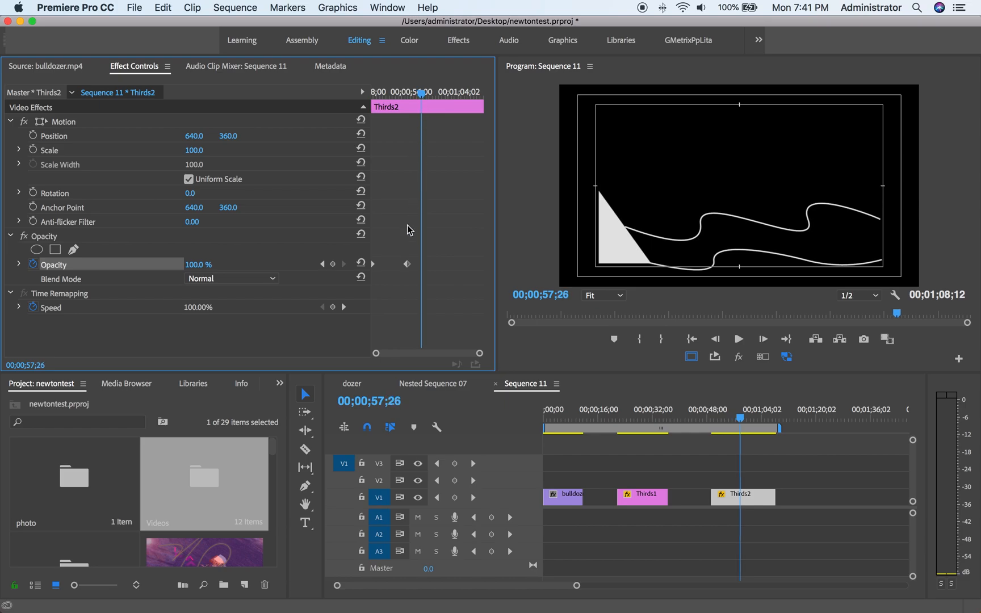
left_click(407, 264)
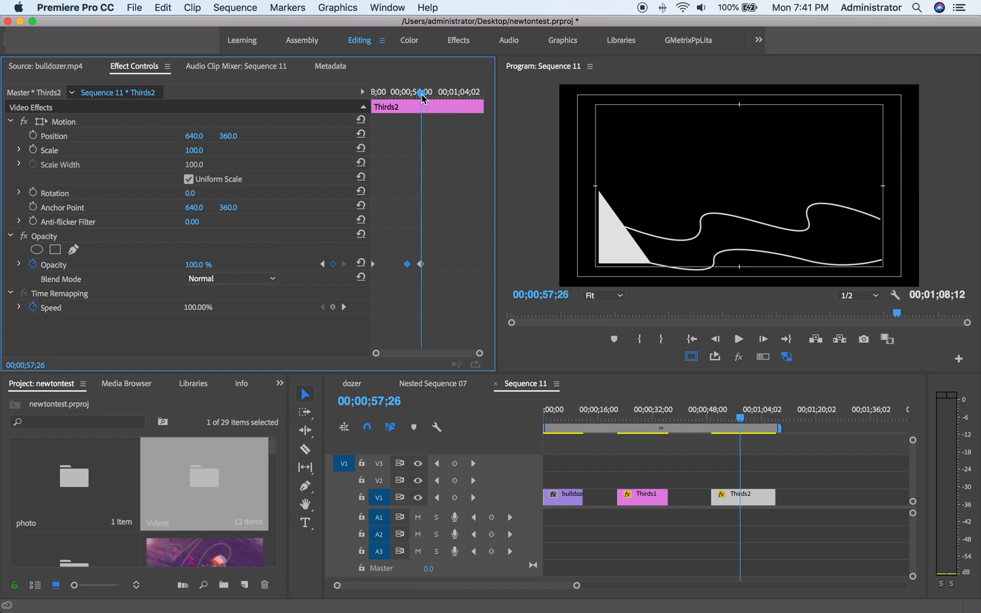
Step: Fade Thirds2 out with a 0% Opacity keyframe at 00;01;02;09 and scrub through the animation
left_click_drag(424, 99, 447, 103)
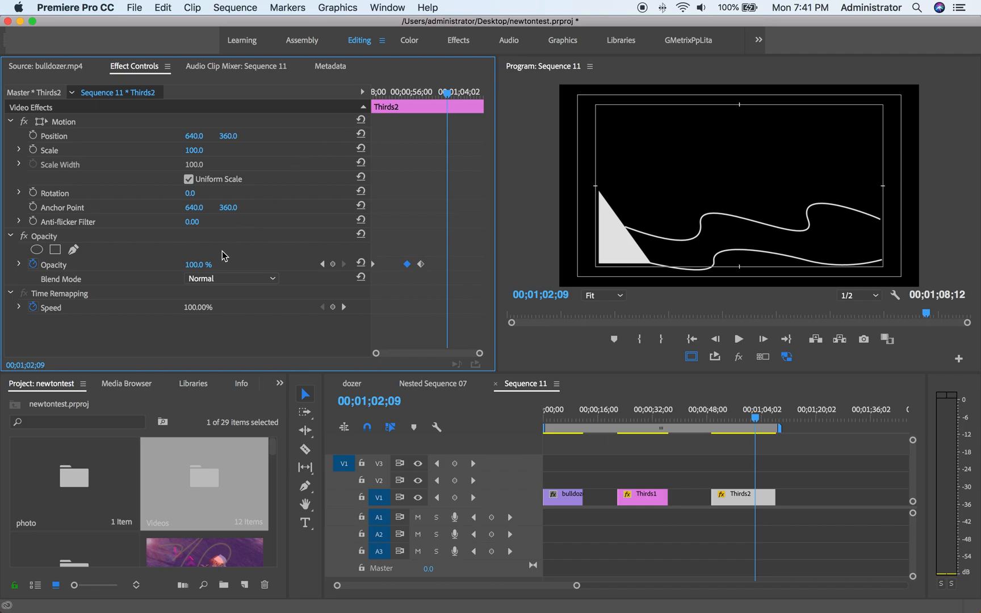
left_click_drag(199, 265, 142, 265)
left_click_drag(375, 96, 458, 106)
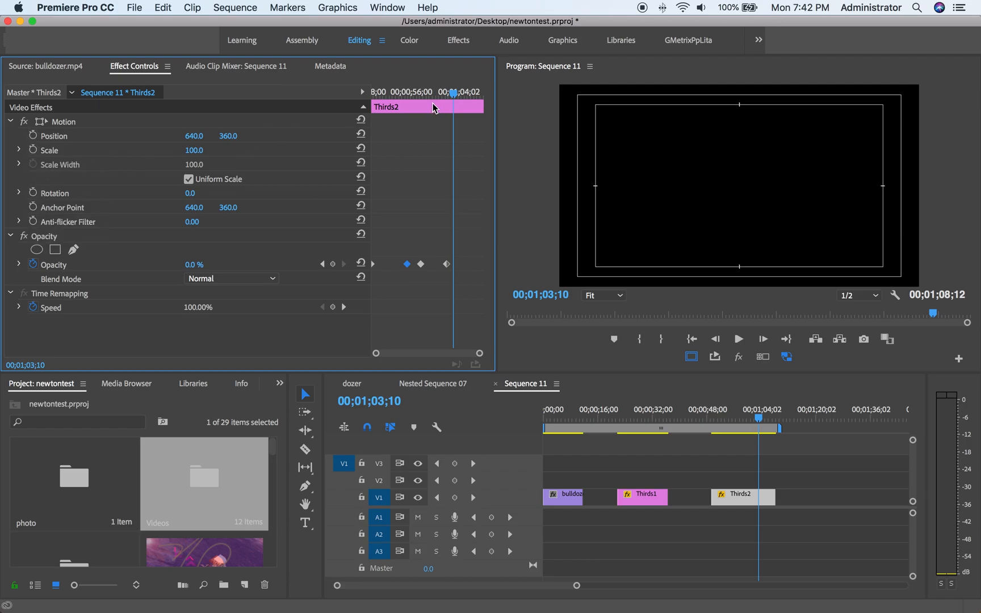
Step: Try scaling Thirds2 from 0 at its start to 100 at 00;00;55;10, holding it, and shrinking it to 0 at 00;01;02;06
left_click_drag(453, 99, 373, 110)
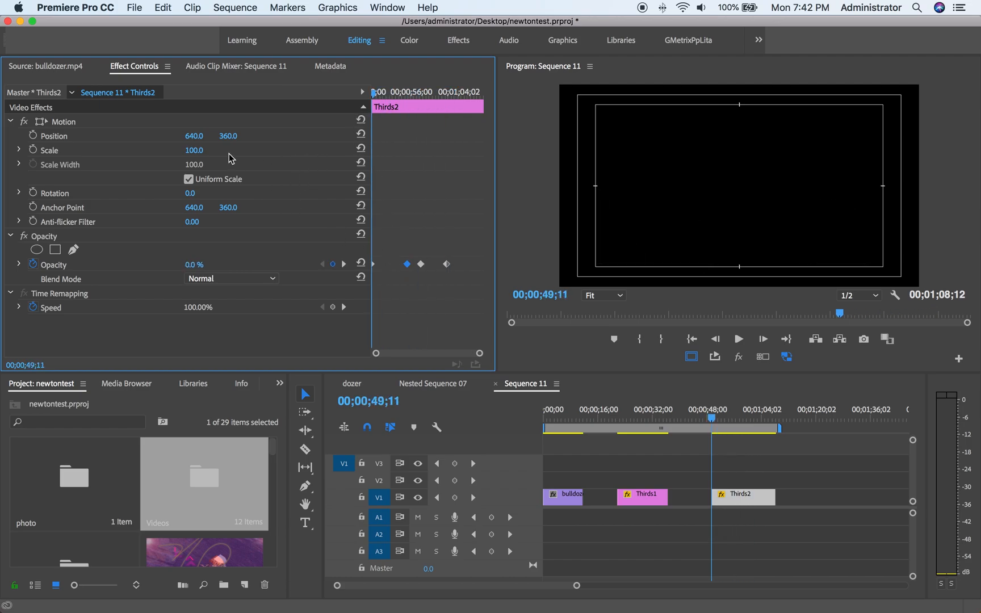
left_click(197, 152)
left_click(196, 150)
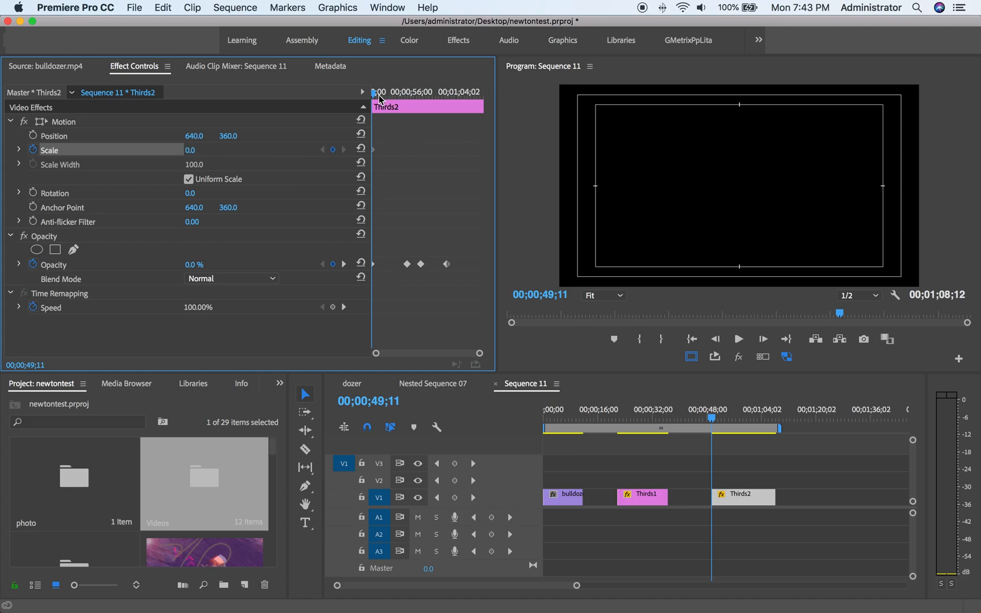
left_click_drag(376, 98, 413, 101)
left_click_drag(190, 150, 247, 150)
left_click_drag(194, 150, 194, 150)
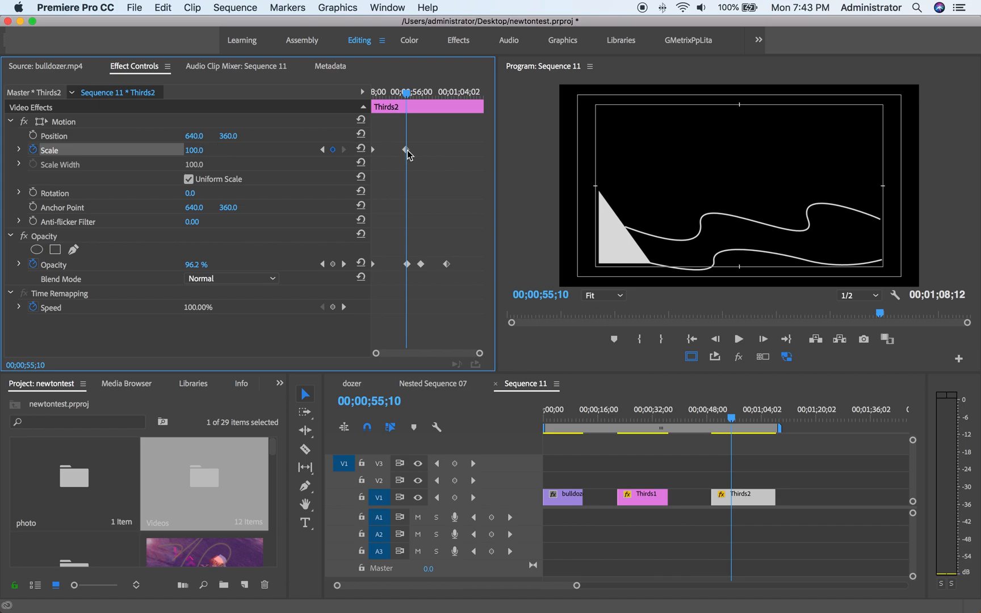
left_click_drag(407, 150, 421, 151)
left_click_drag(407, 94, 448, 100)
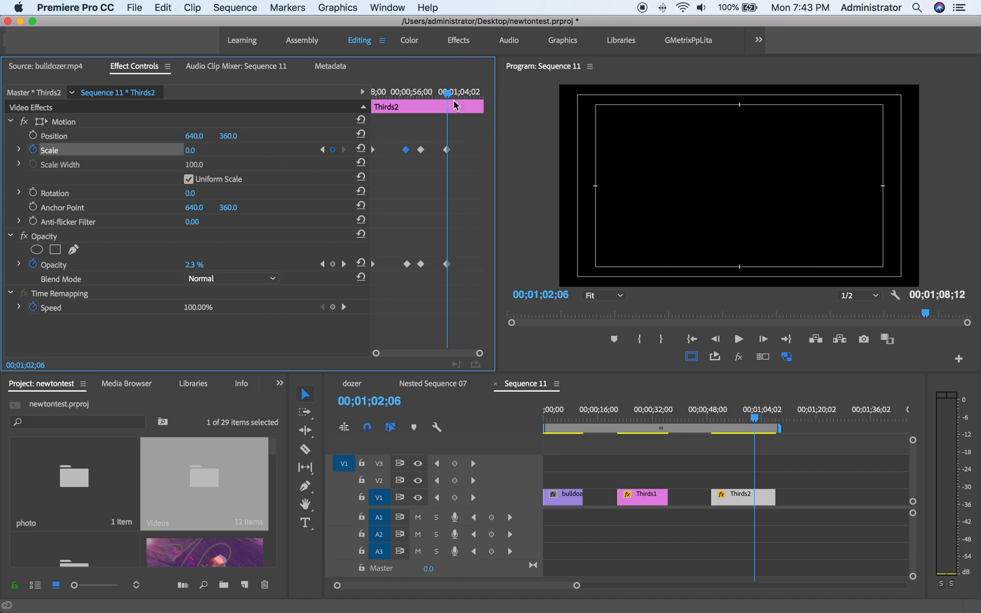
Step: Scrub through the scaling, delete all of Thirds2's Scale keyframes, and scrub through the remaining opacity fade
left_click_drag(449, 99, 372, 150)
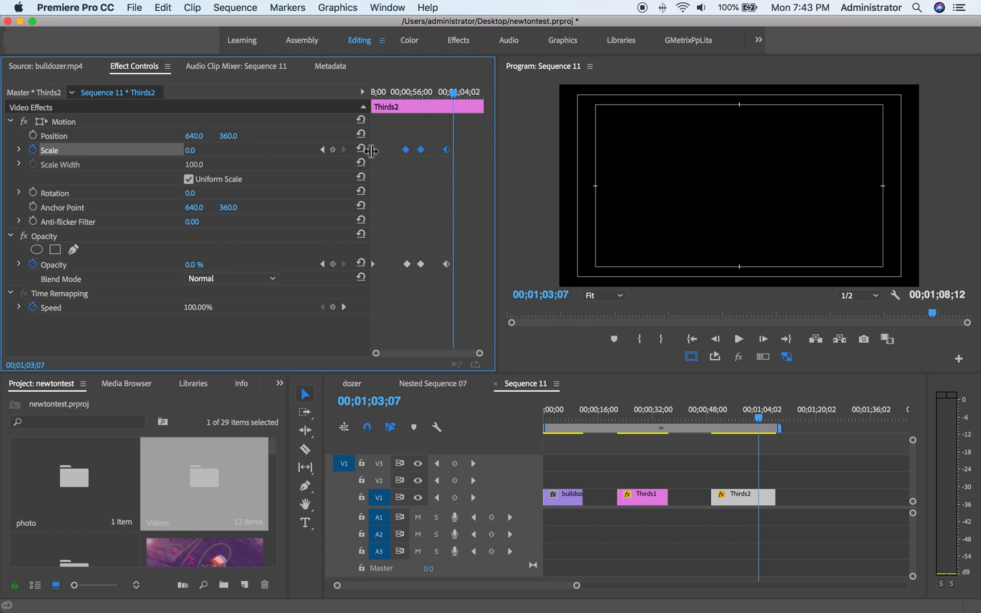
key("Delete")
left_click_drag(454, 94, 366, 110)
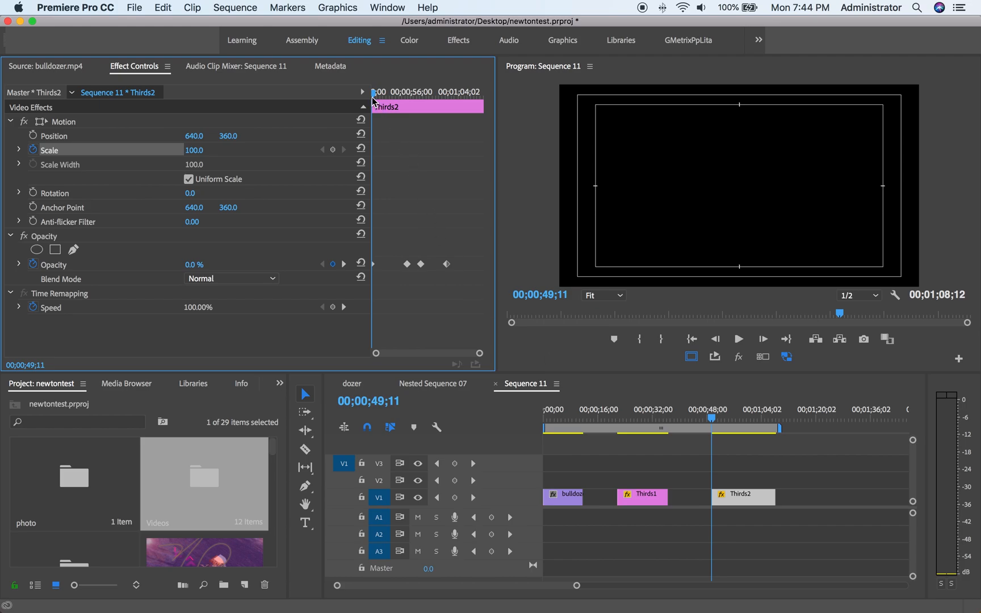
left_click_drag(373, 96, 450, 107)
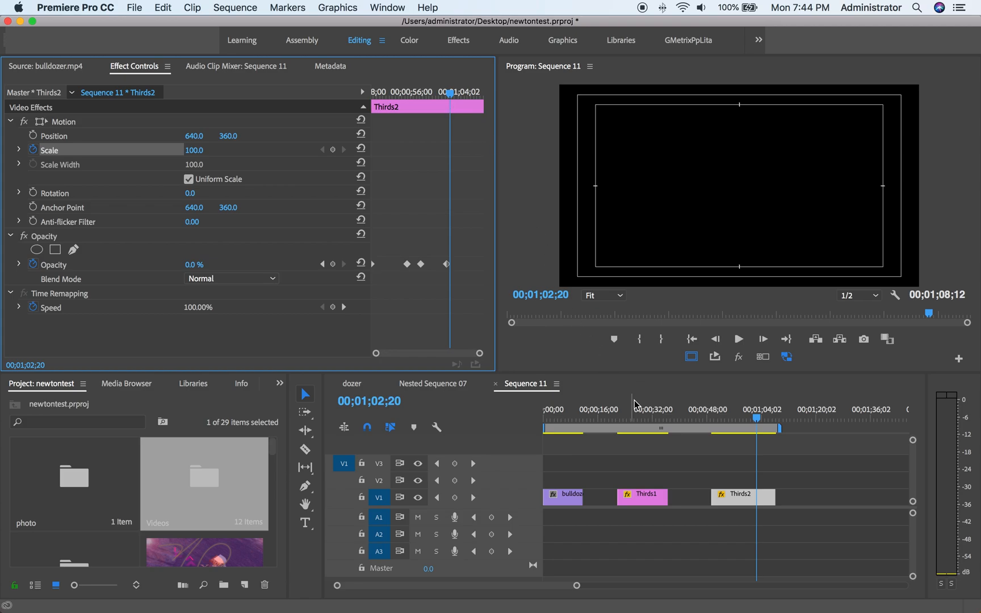
Step: Move the playhead to the start of Thirds1 and shift the Thirds2 clip earlier on V1, closer to Thirds1
mouse_move(608, 412)
left_mouse_down()
mouse_move(645, 412)
mouse_move(618, 416)
left_mouse_up()
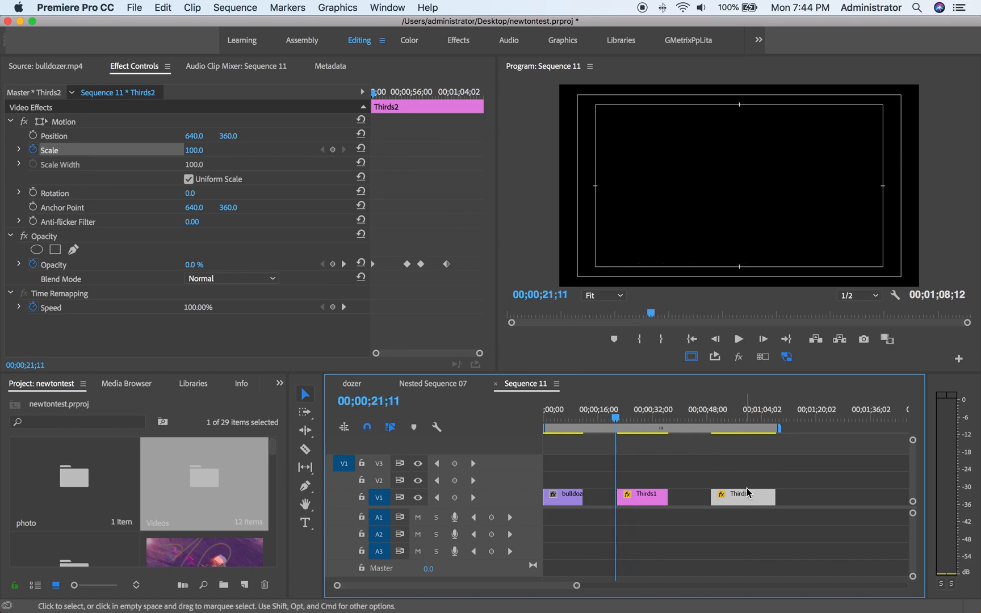
left_click_drag(751, 498, 718, 498)
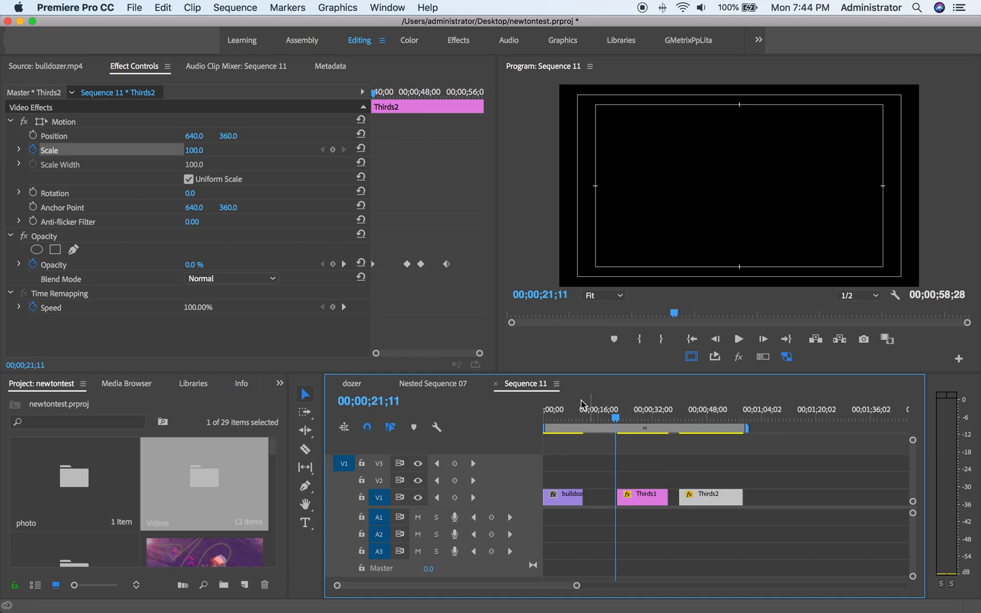
Step: Export Sequence 11 to the Desktop as an H.264 video named Newton3rds, with audio export turned off
left_click(134, 8)
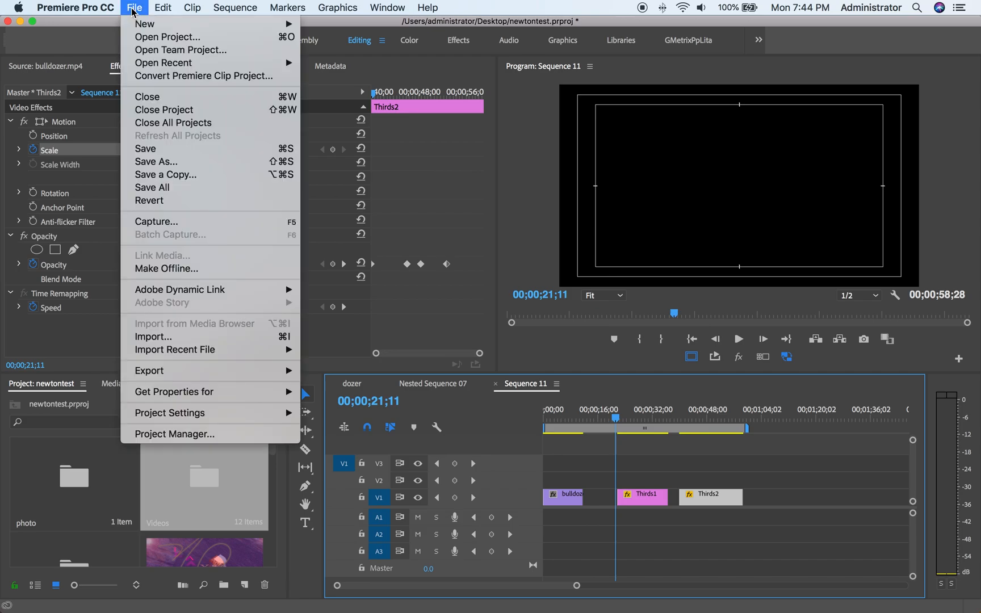
mouse_move(182, 356)
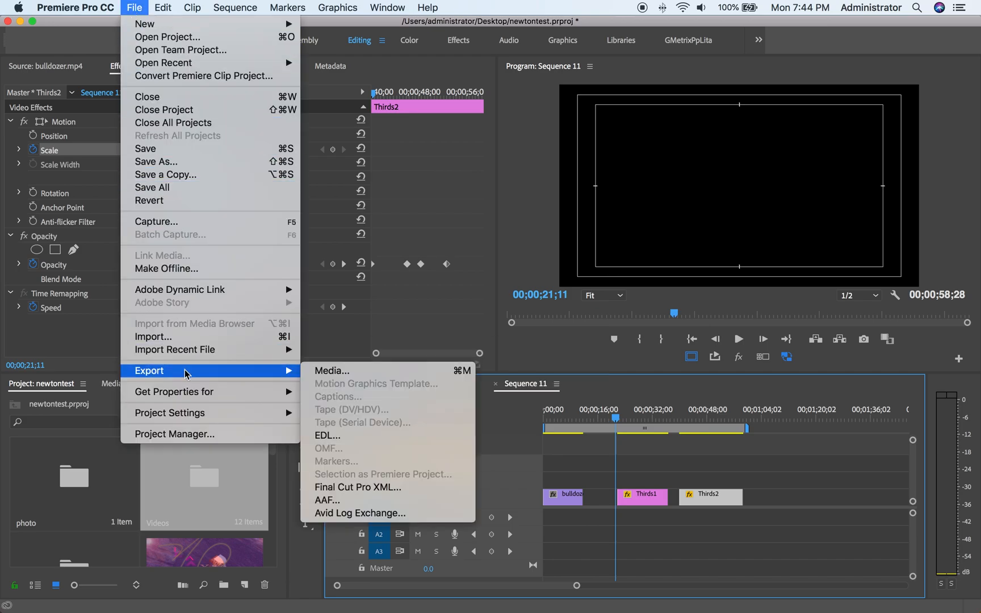
left_click(332, 375)
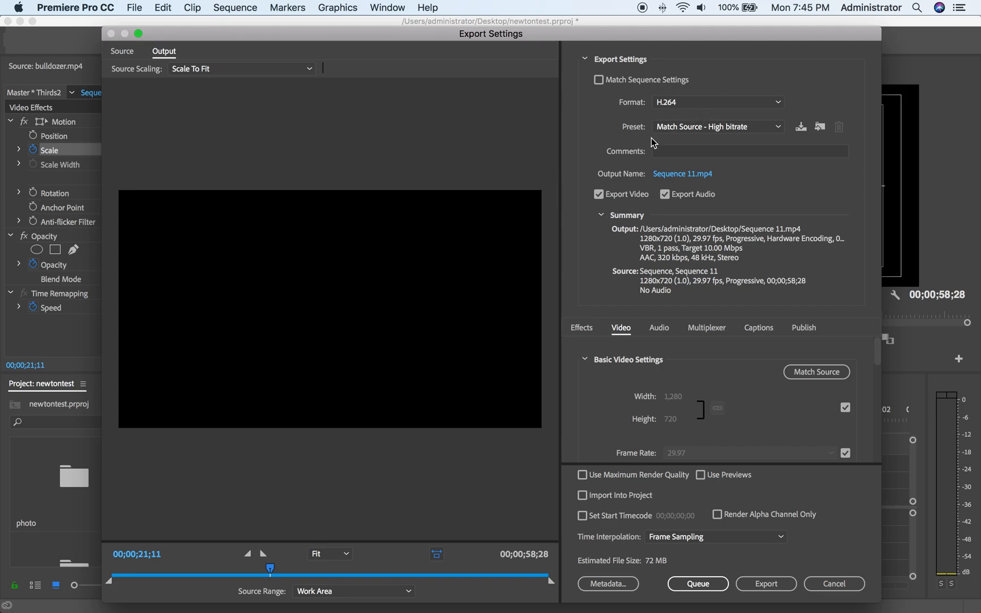
left_click(675, 175)
type("Newton3rds")
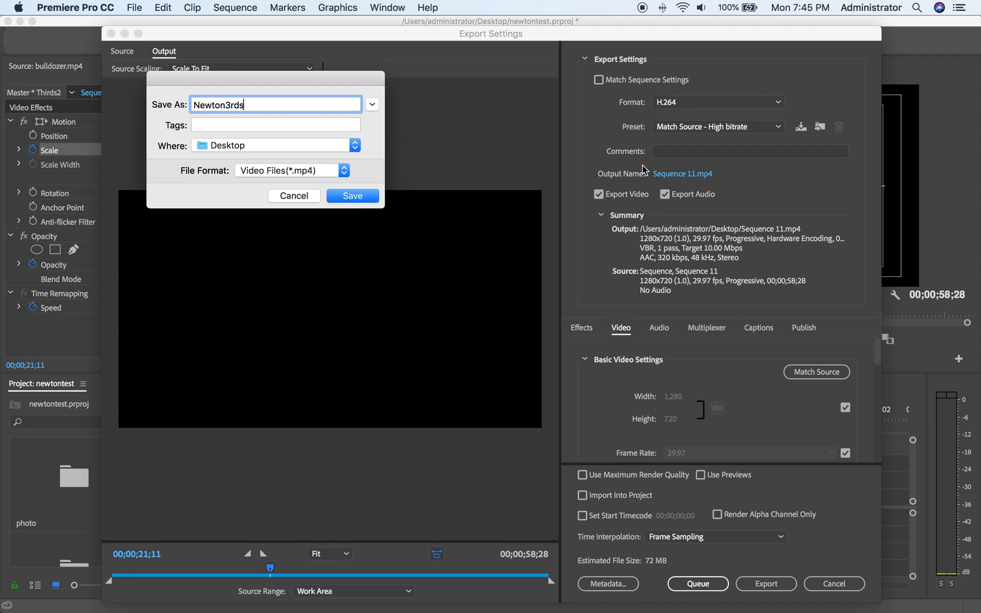
left_click(374, 196)
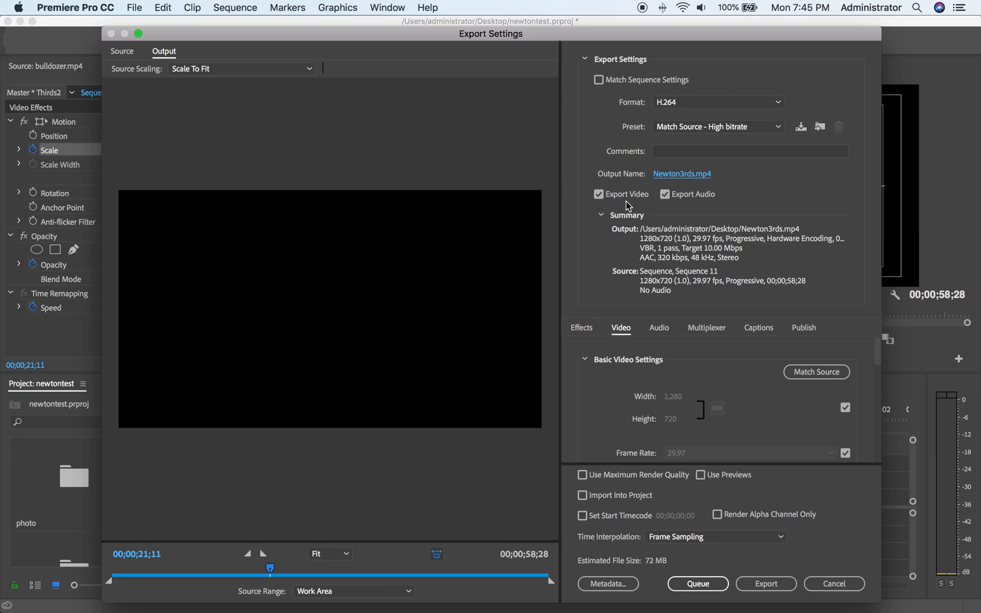
left_click(665, 195)
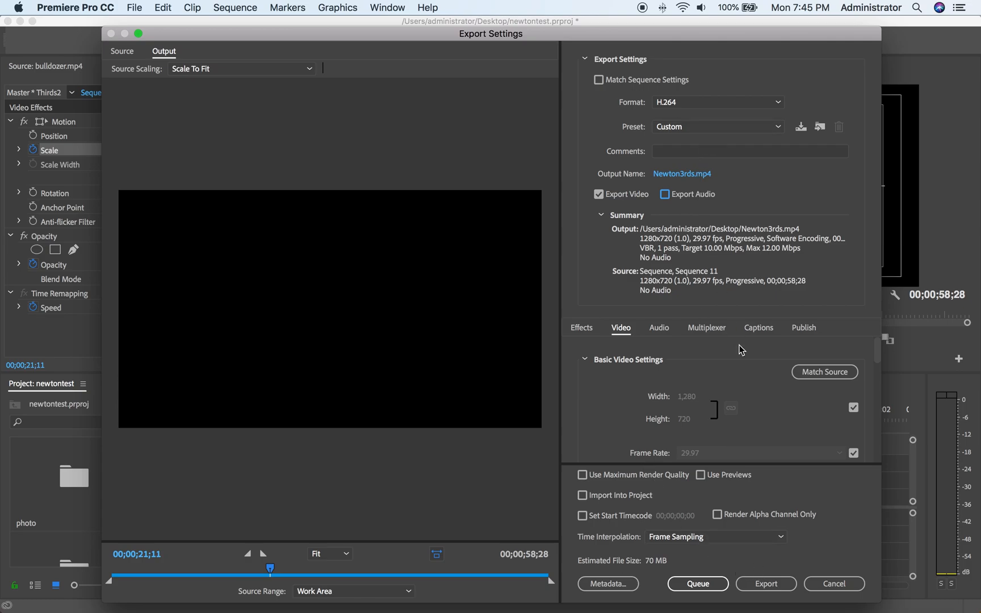
left_click(770, 583)
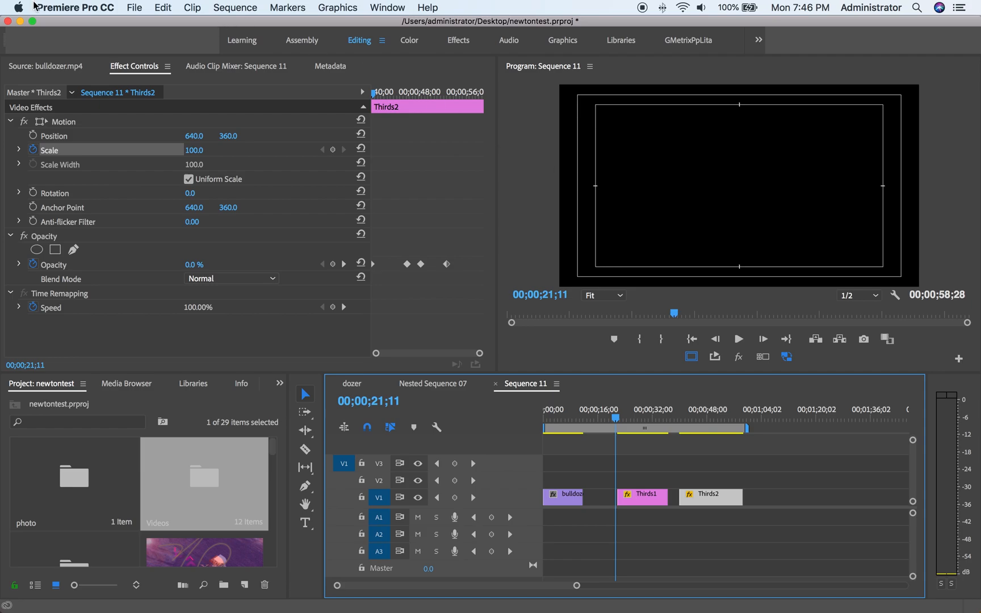
Step: Switch to the desktop and open the exported Newton3rds.mp4 in QuickTime Player to review it
left_click(21, 22)
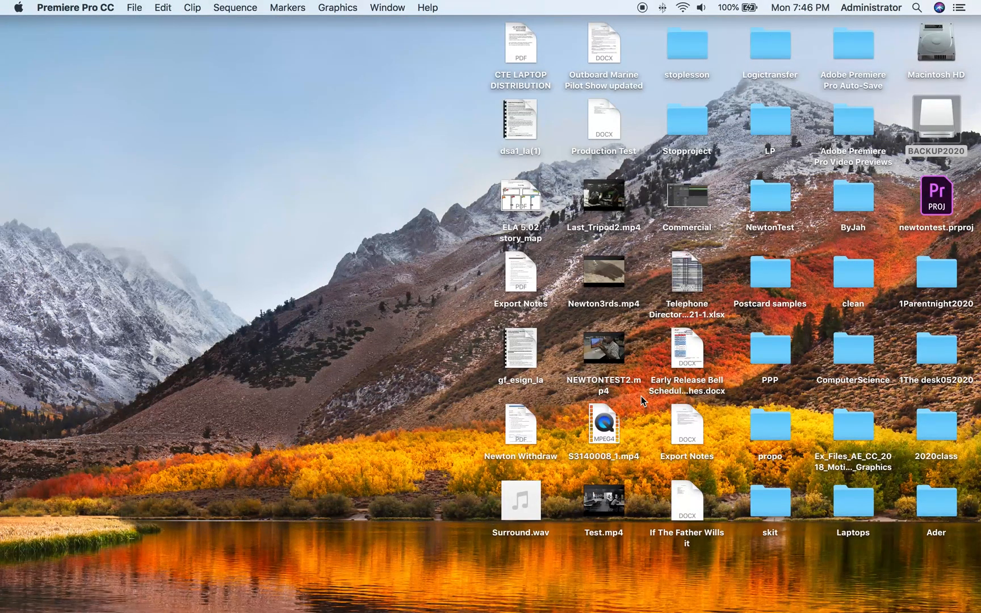
double_click(617, 287)
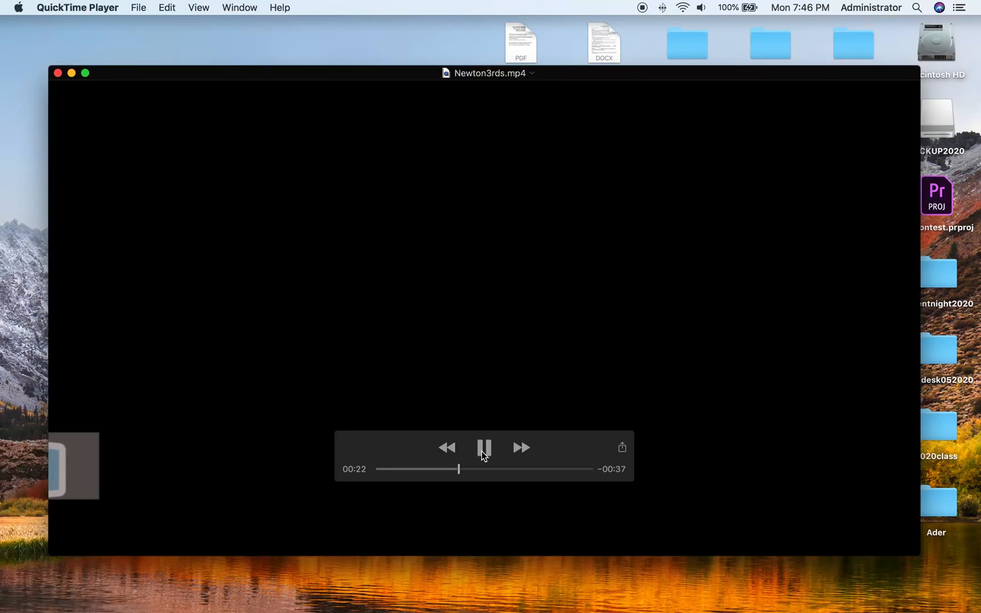